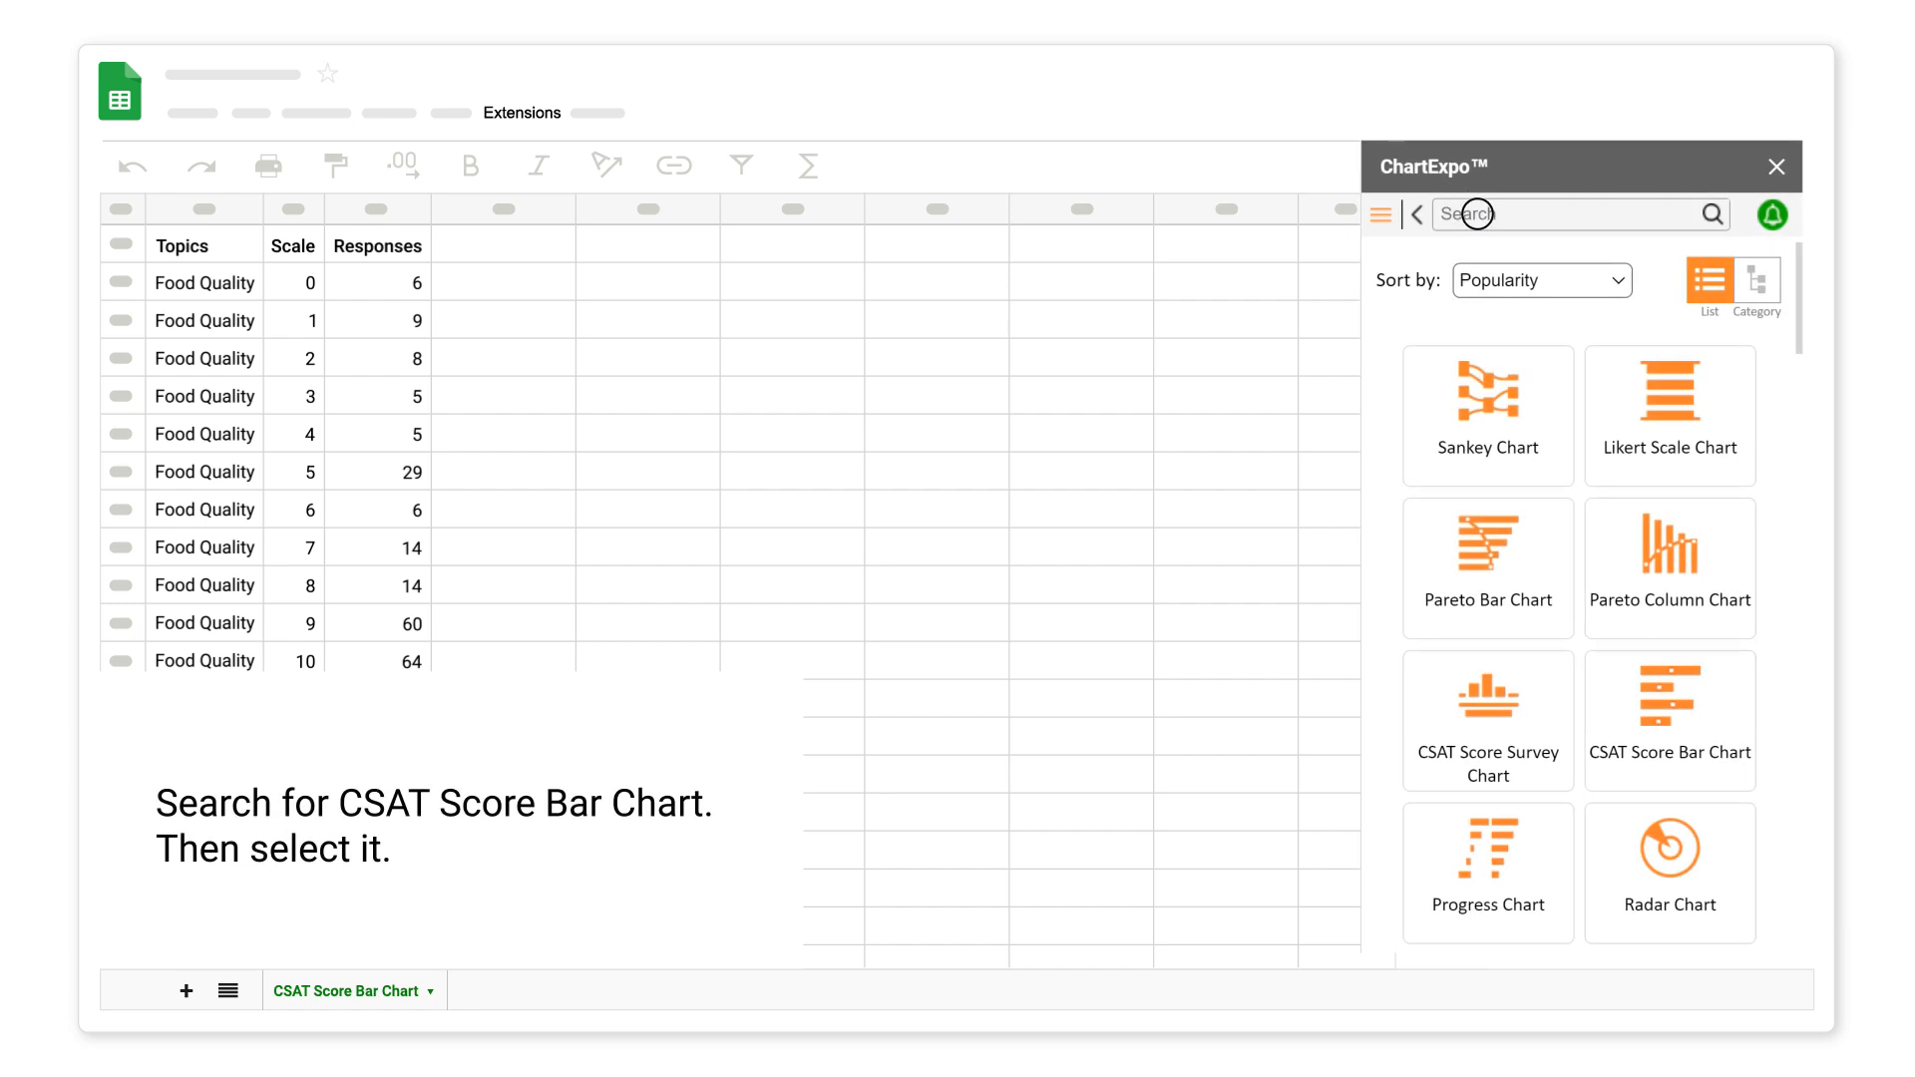
- Search the chart library for "csat", choose the CSAT Score Bar Chart, and set its data source to the CSAT Score Bar Chart sheet
text(csat)
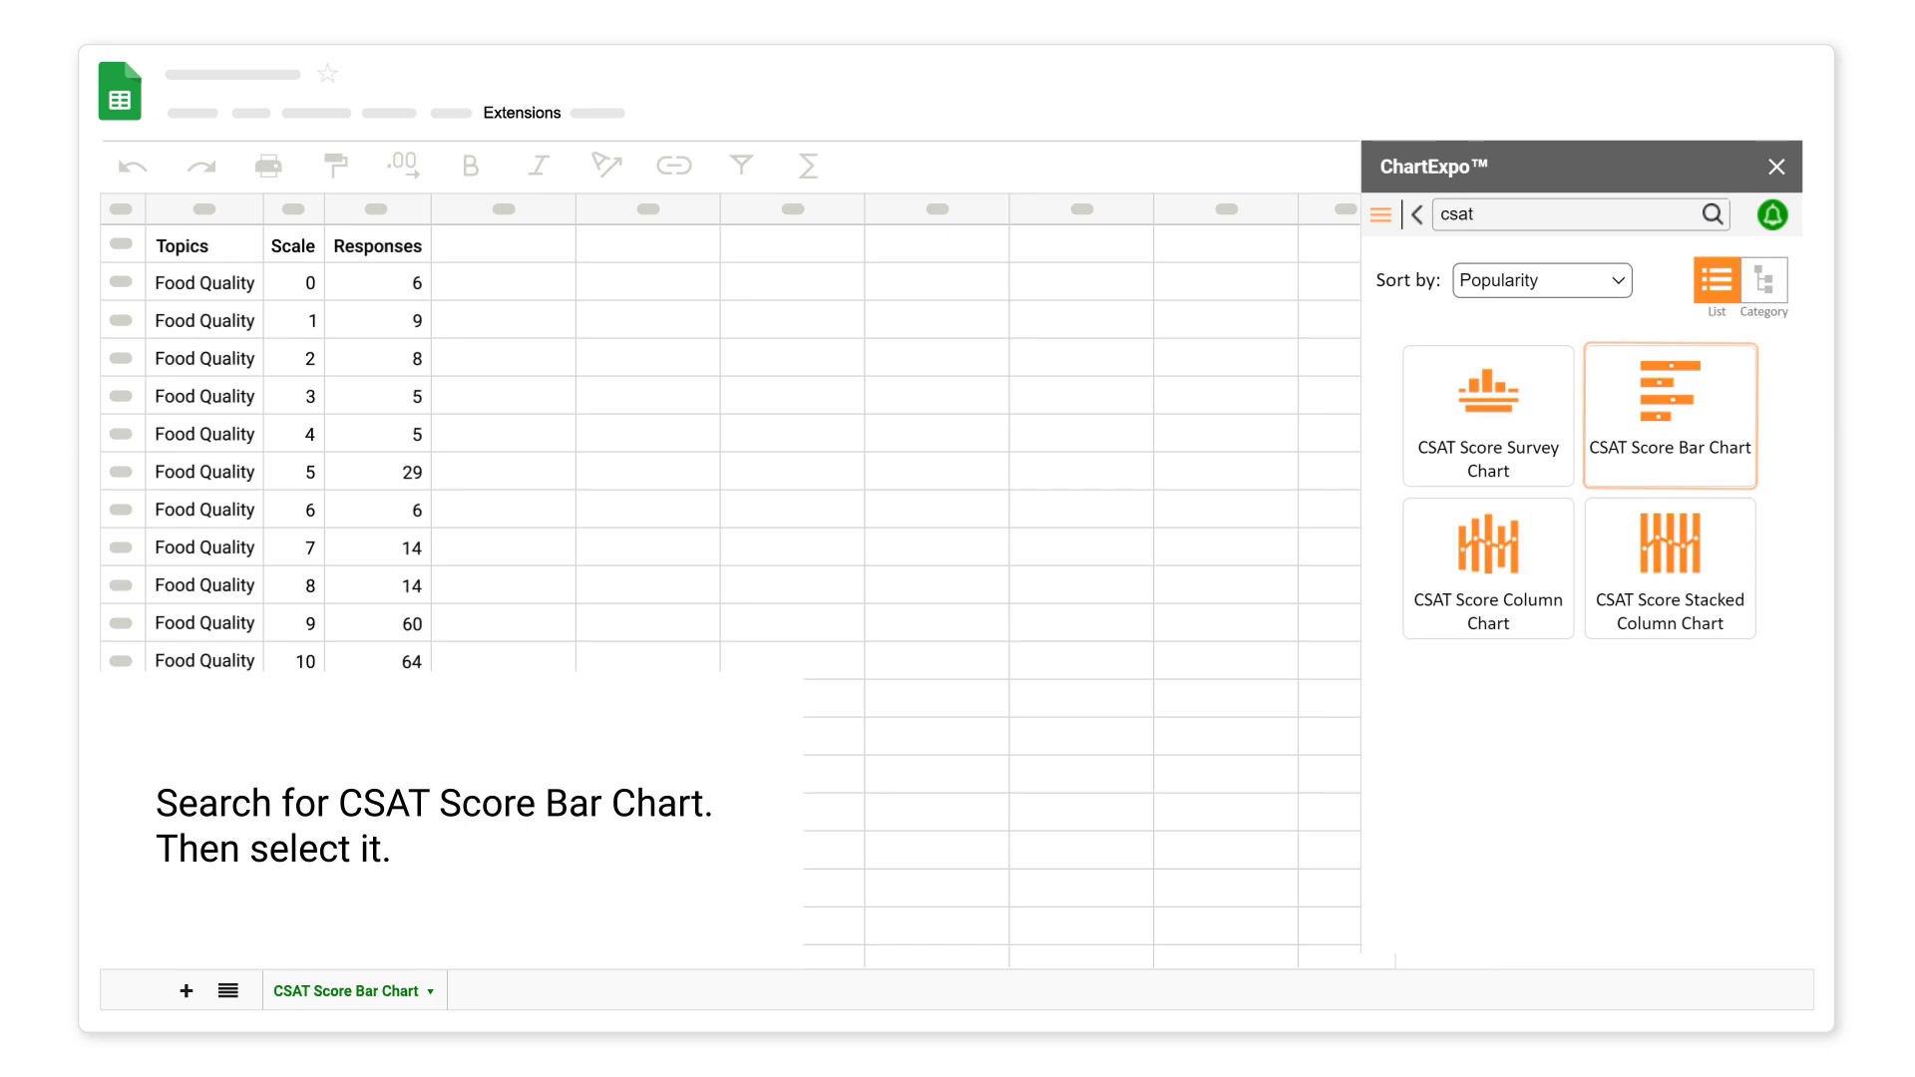
click(1670, 399)
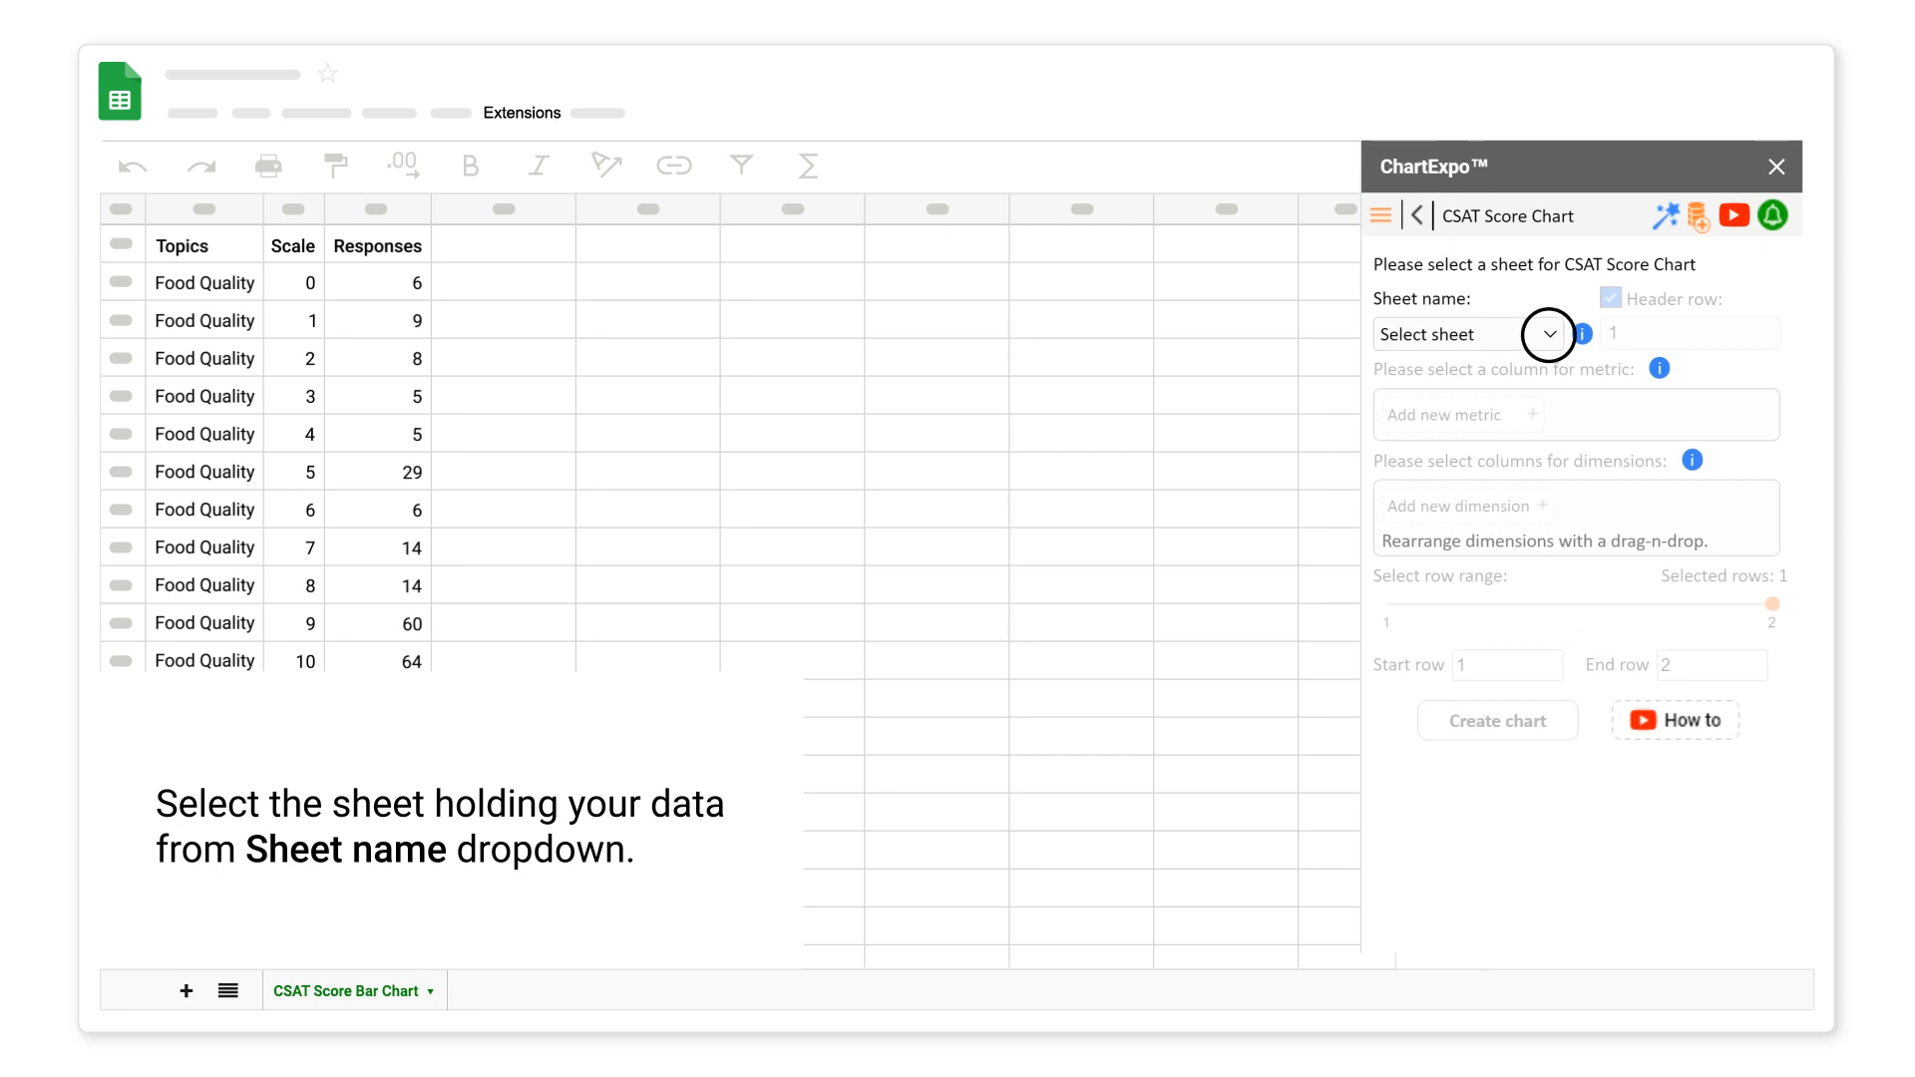
click(1549, 335)
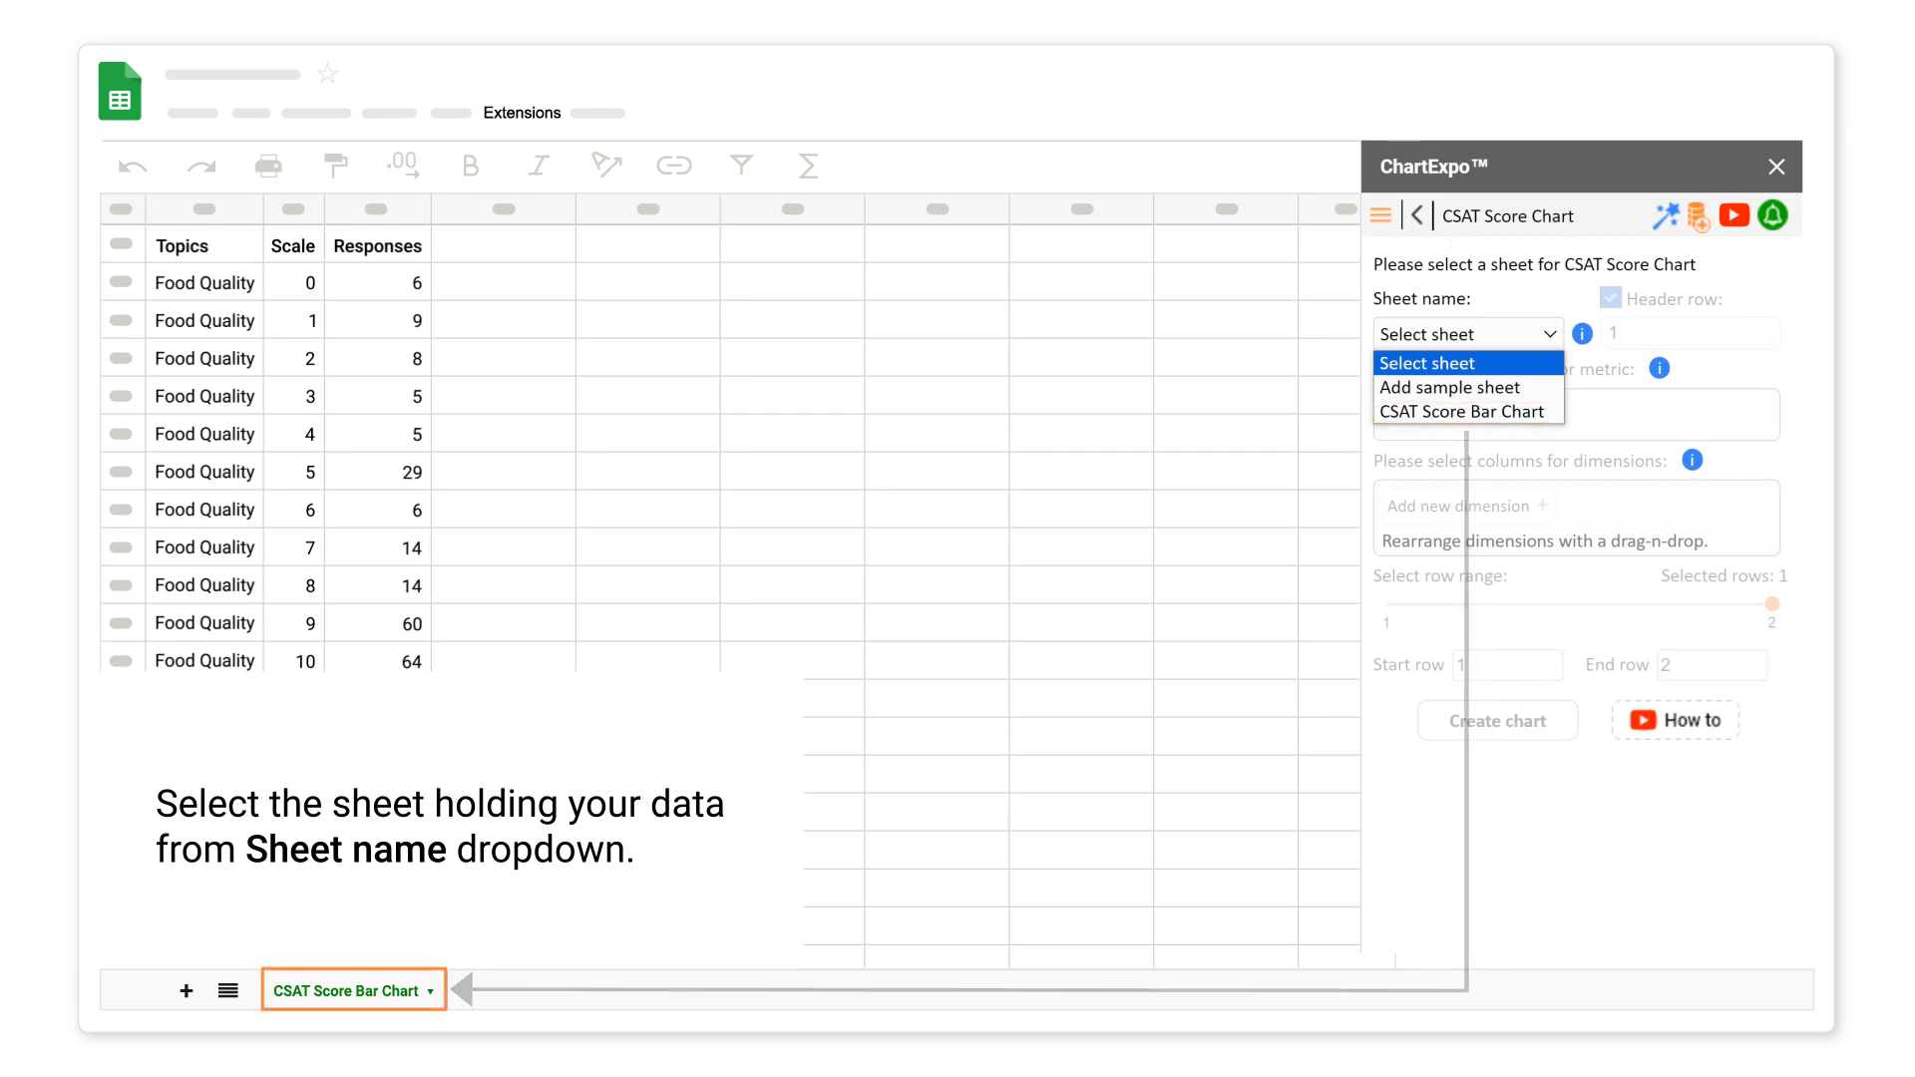
click(1460, 412)
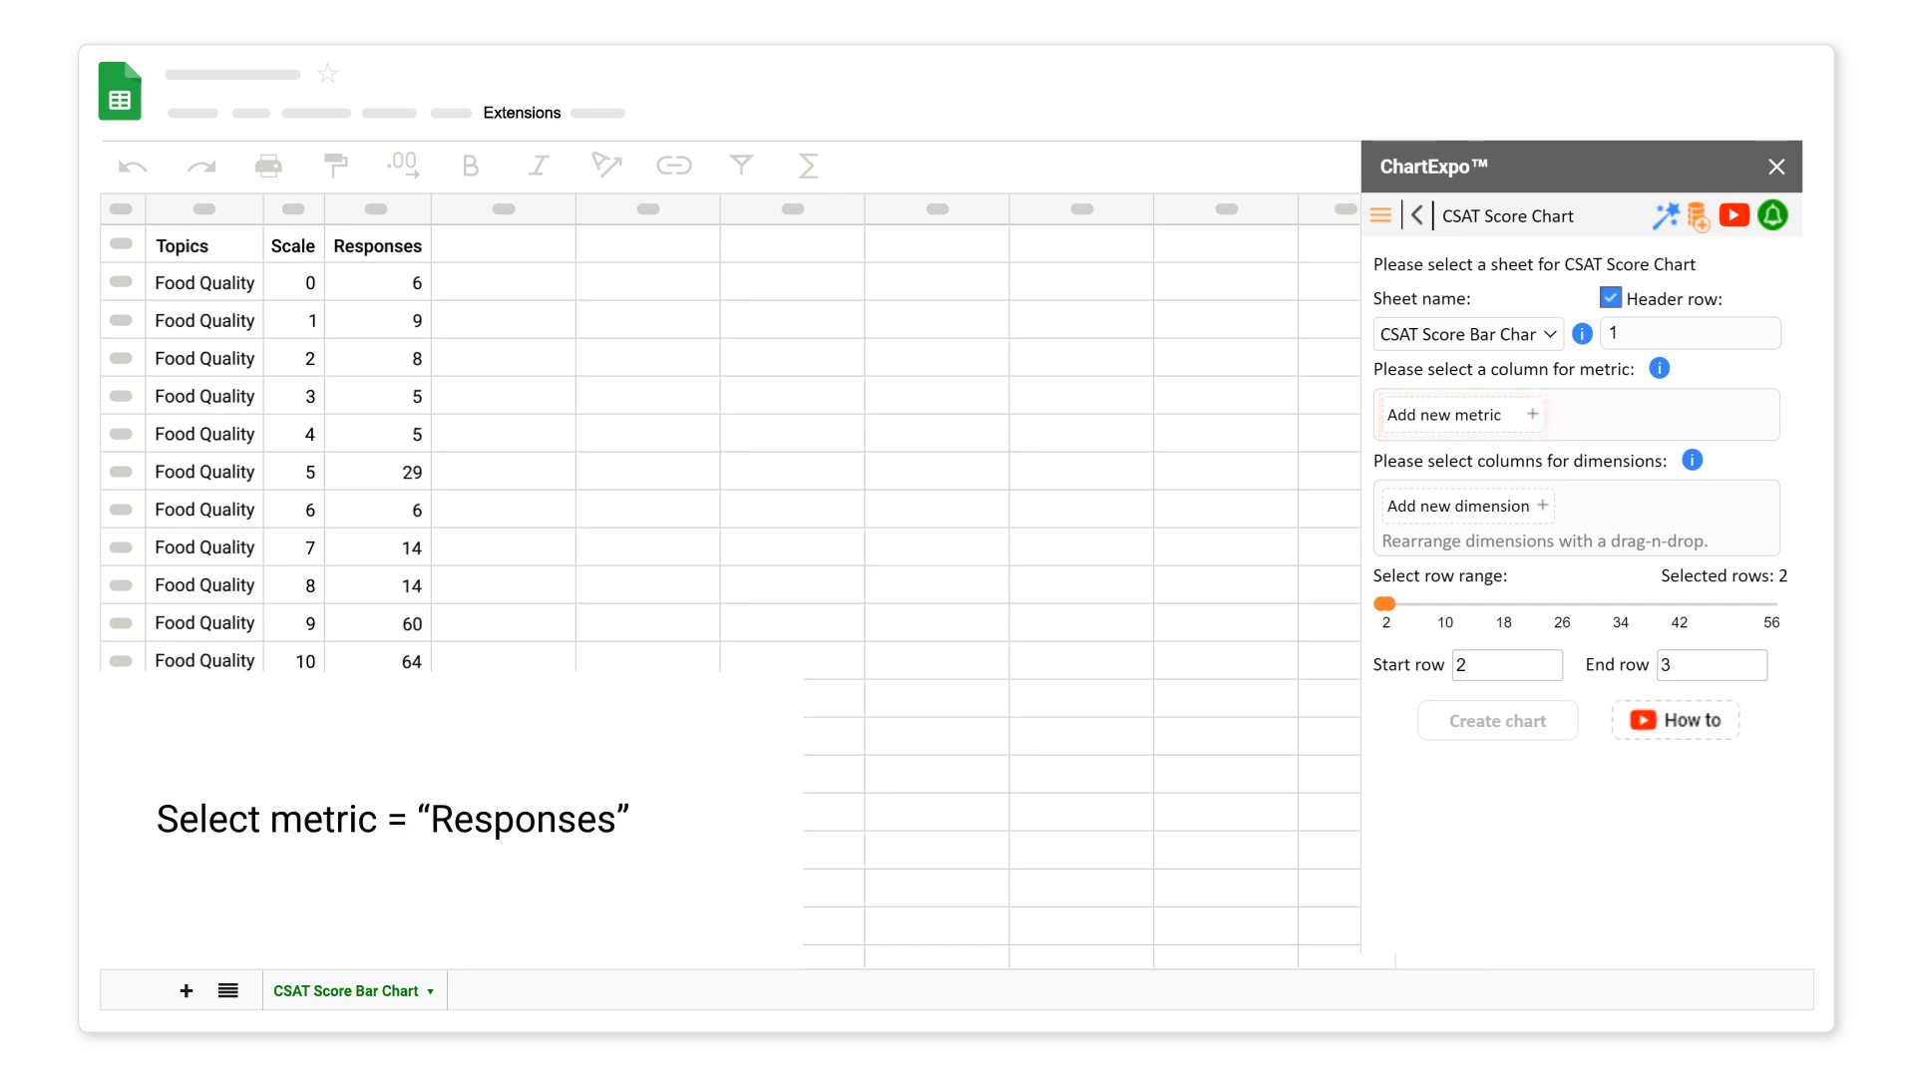
- Assign Responses as the chart's metric and add Topics and Scale, in that order, as its dimensions
click(1532, 413)
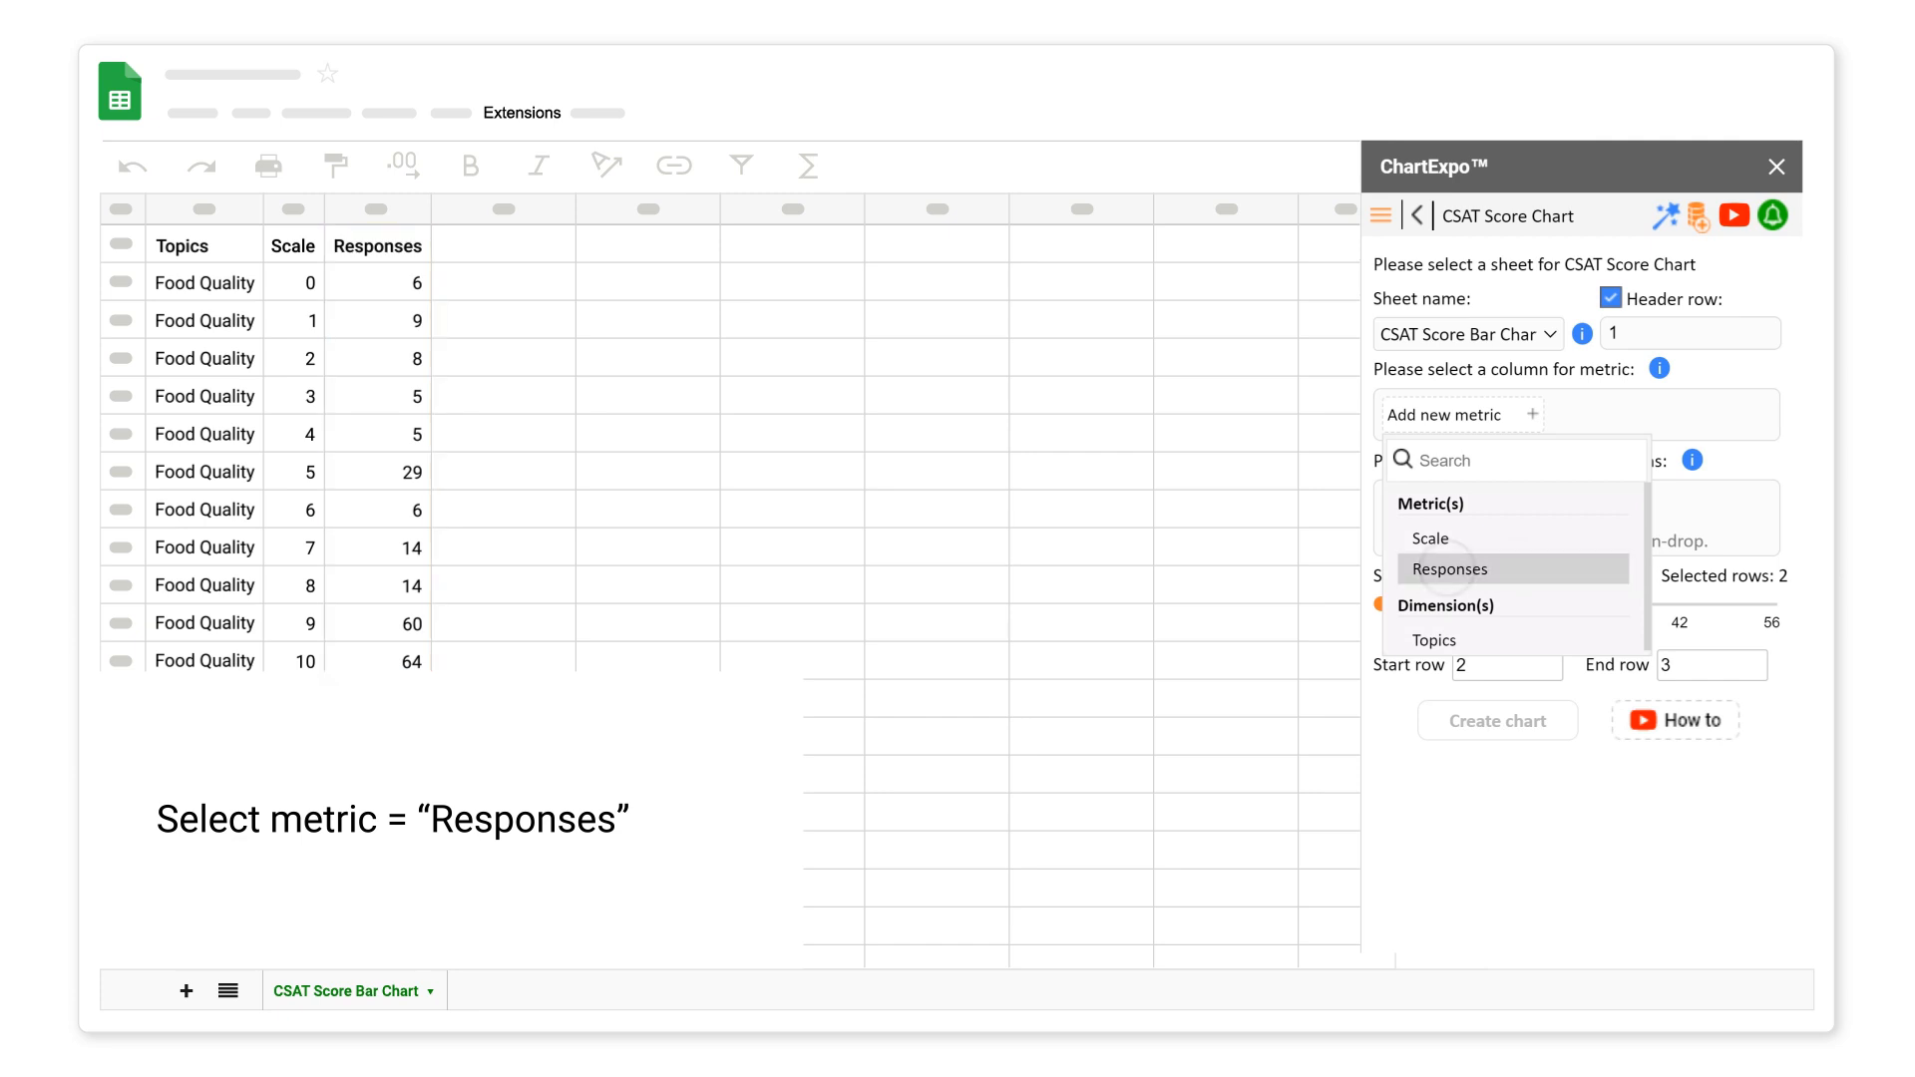
click(1449, 568)
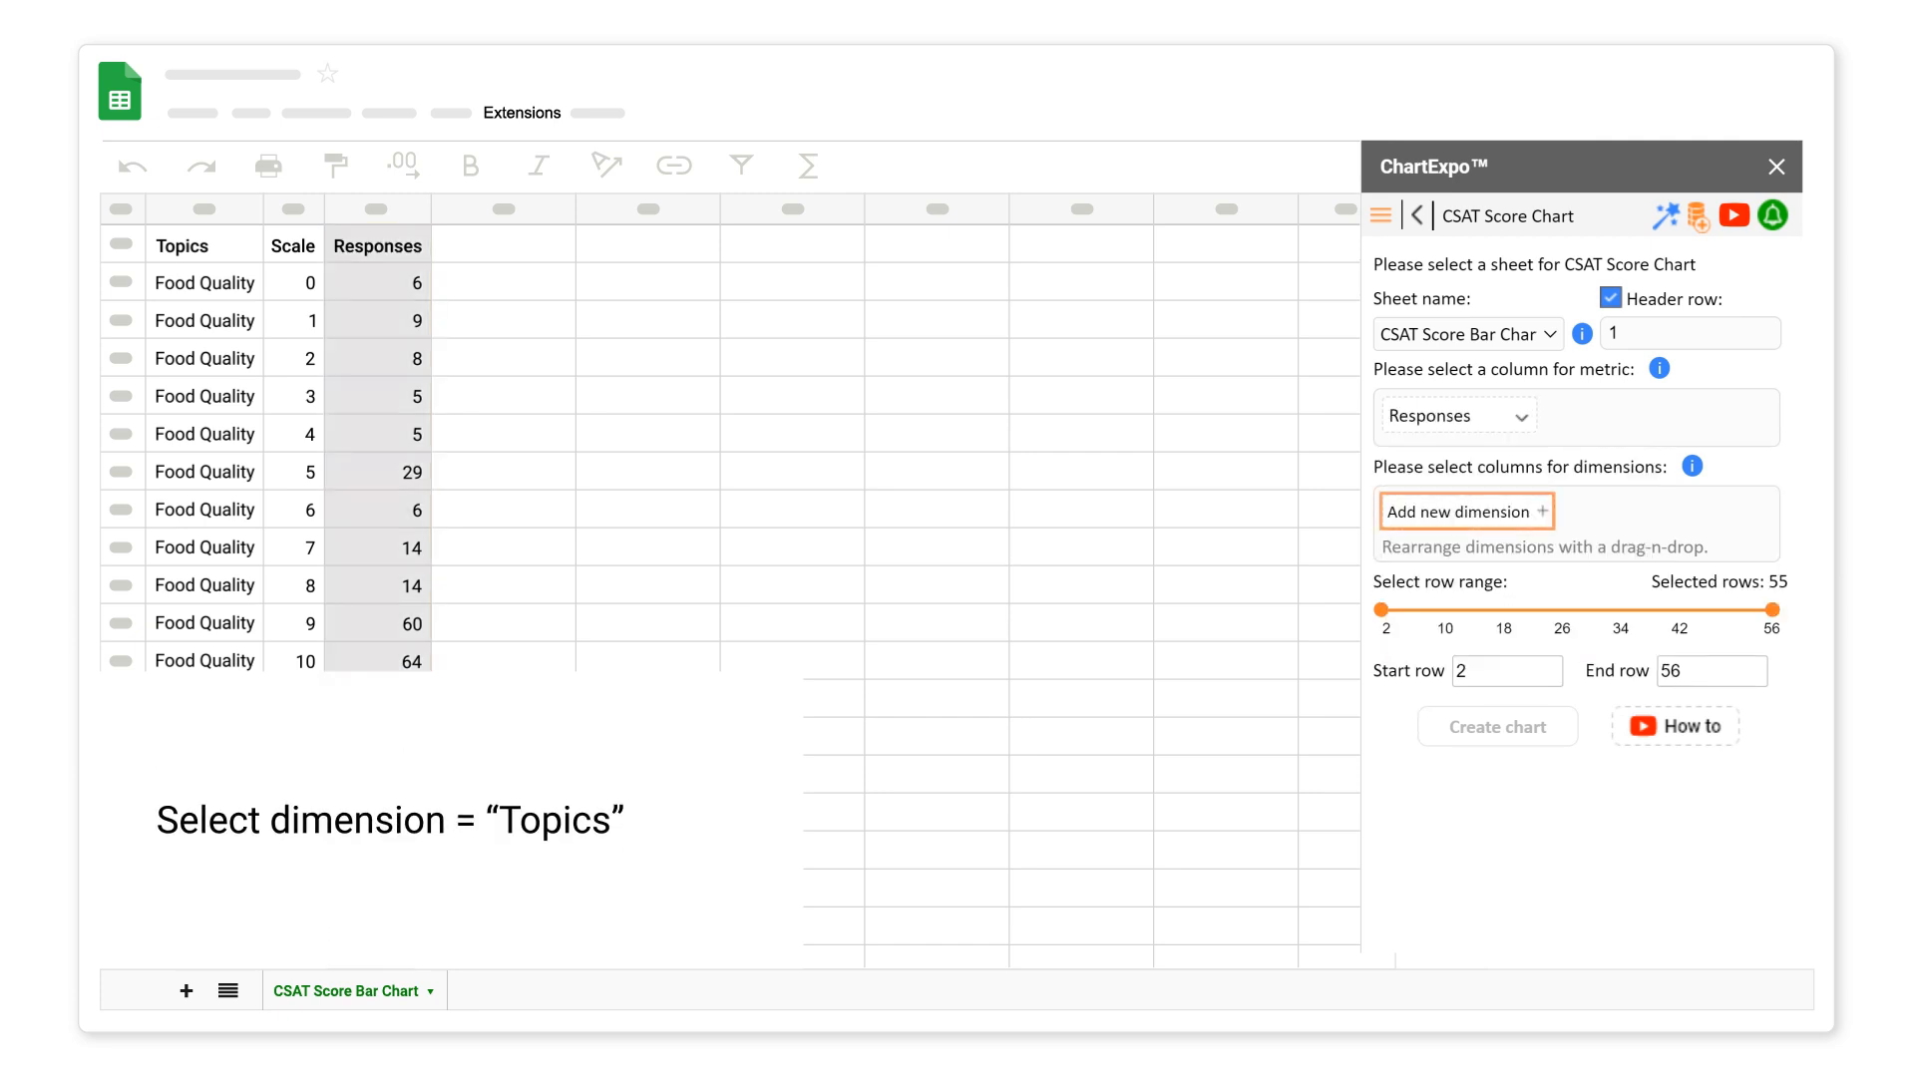
click(1541, 510)
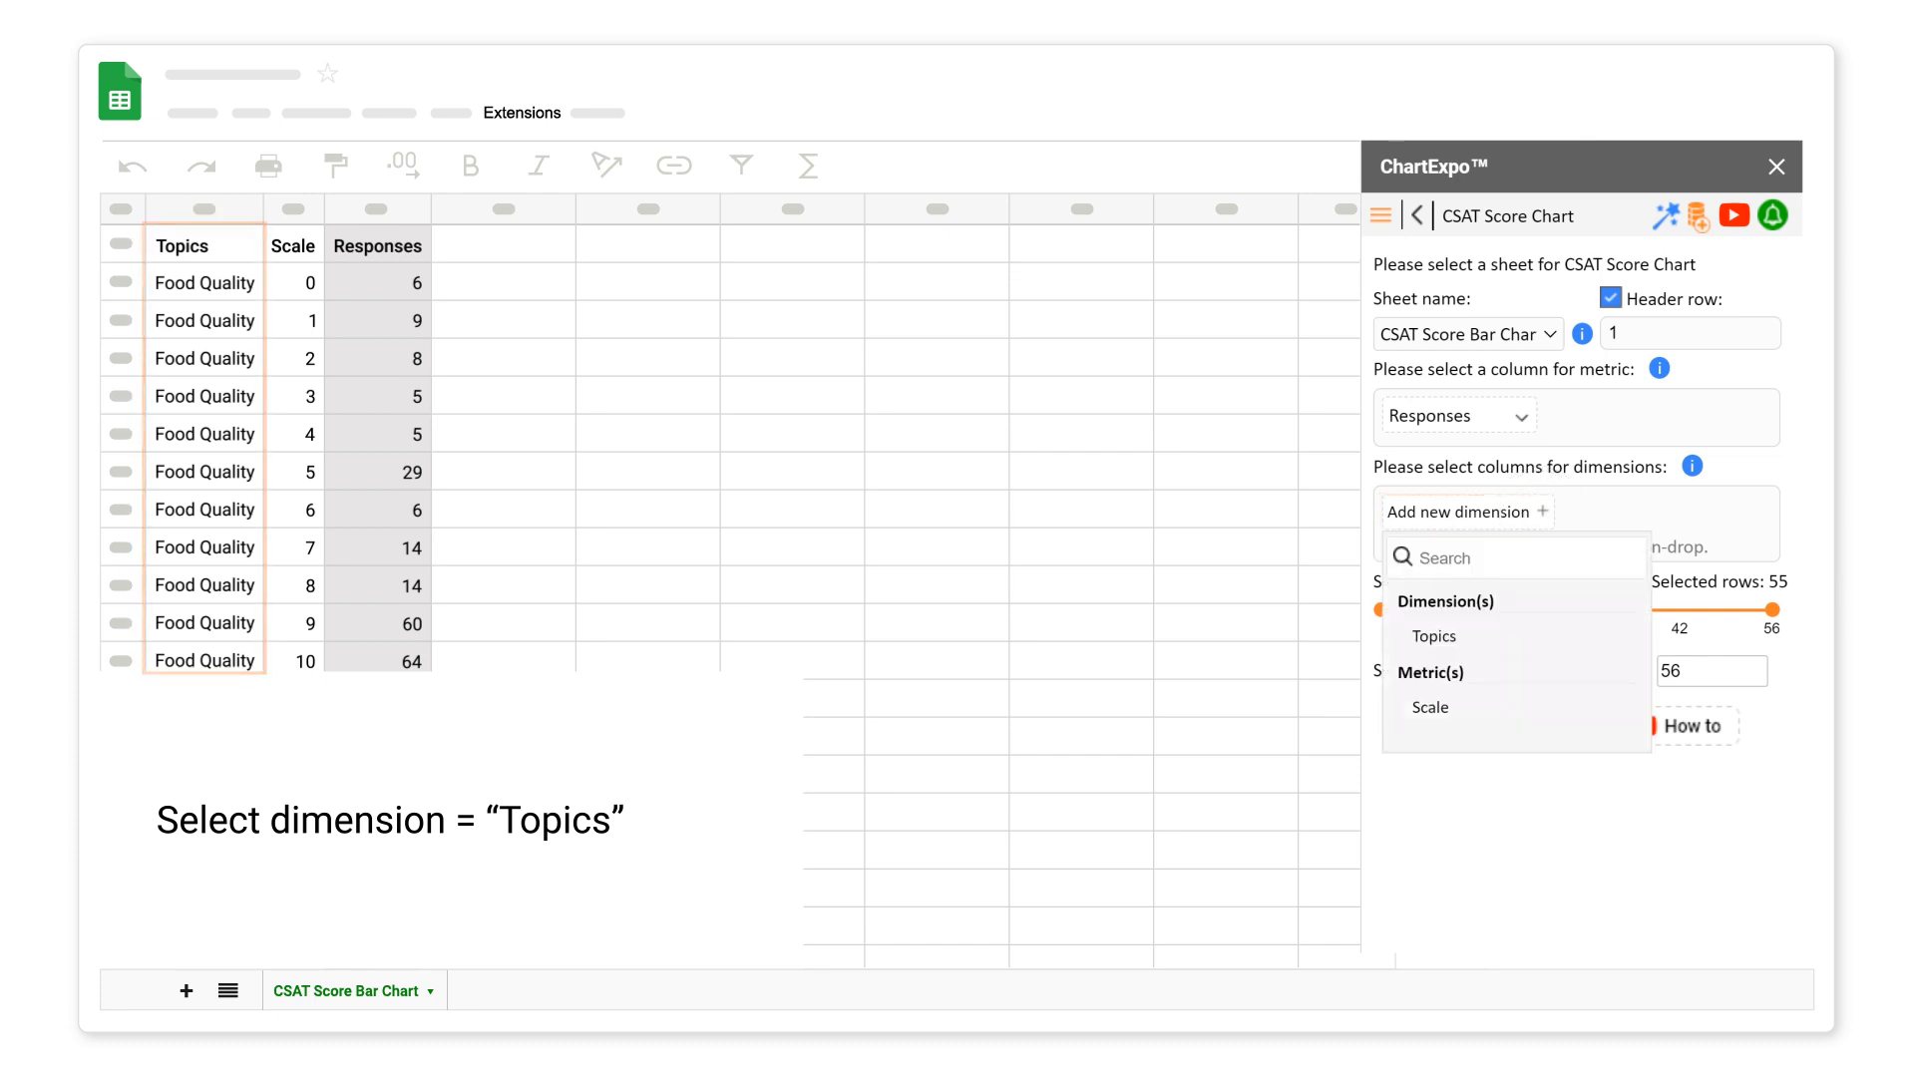
click(1431, 636)
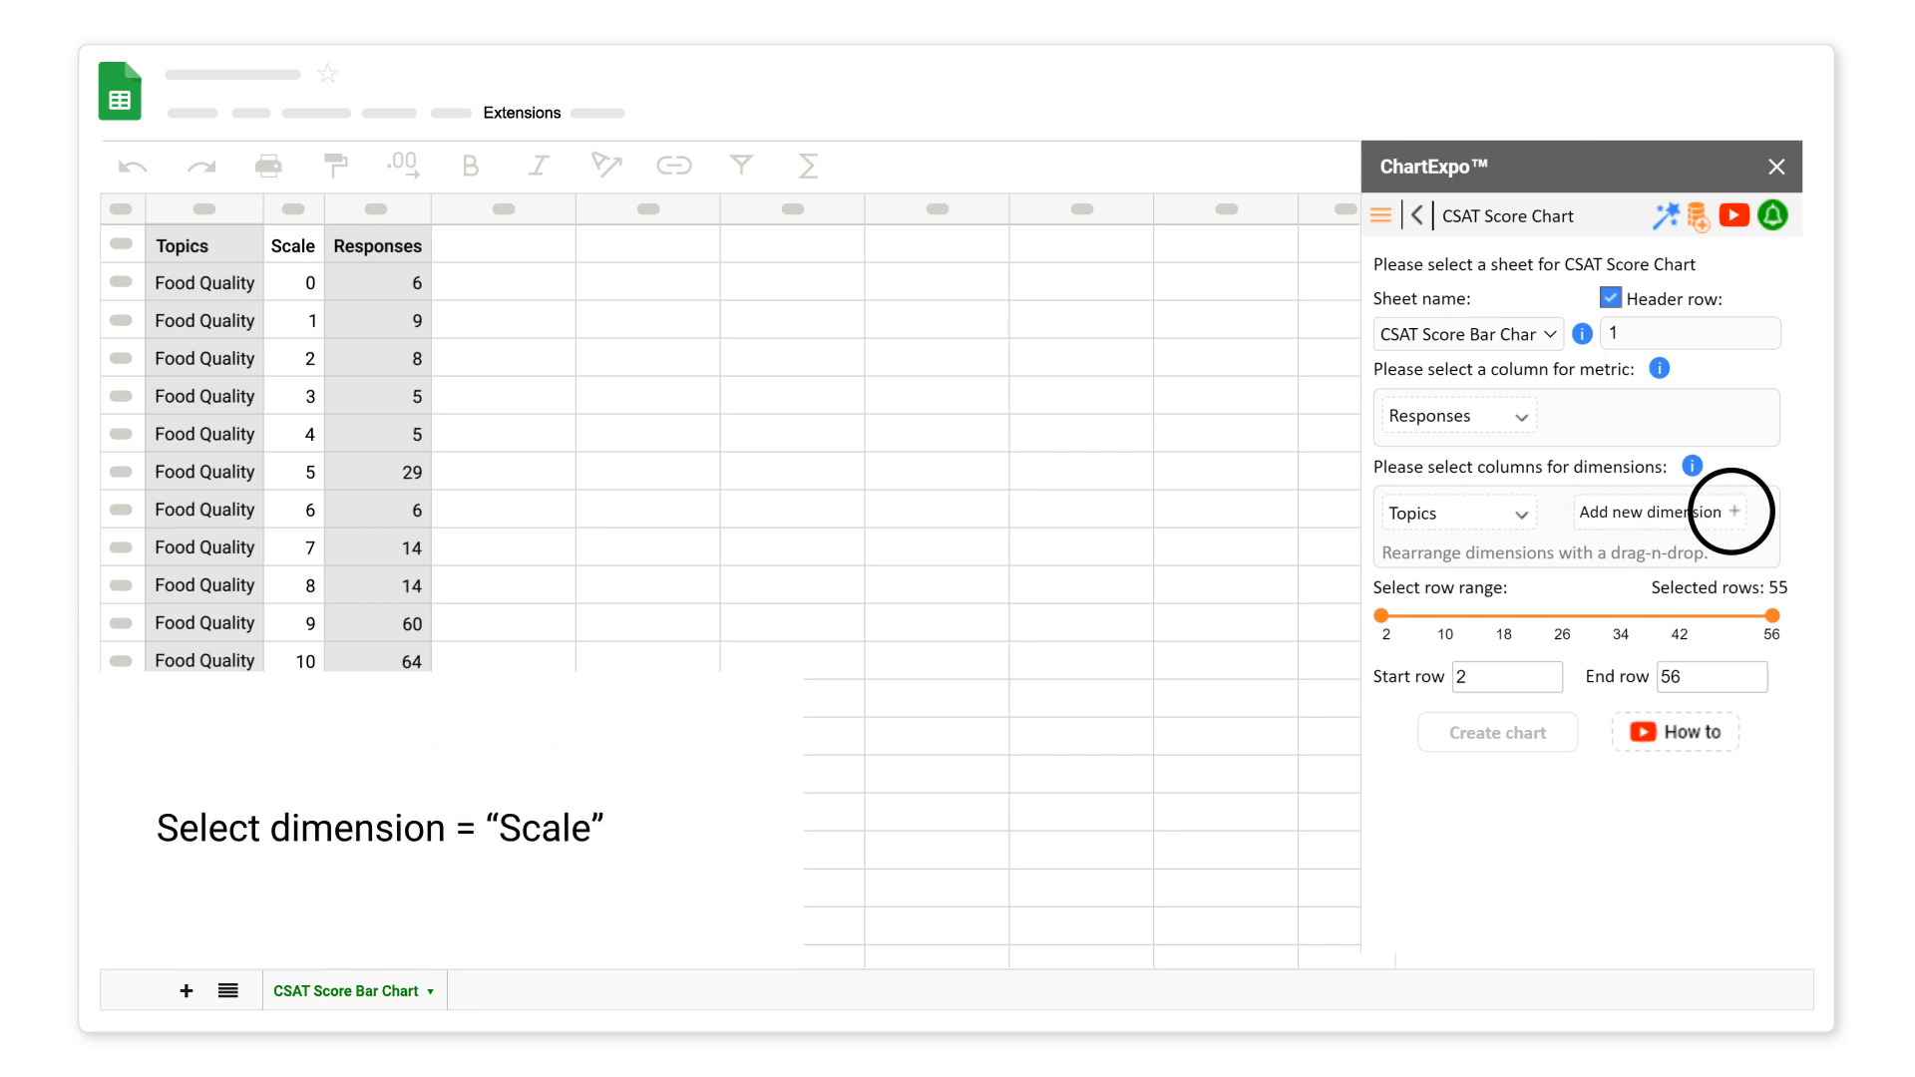
click(1736, 512)
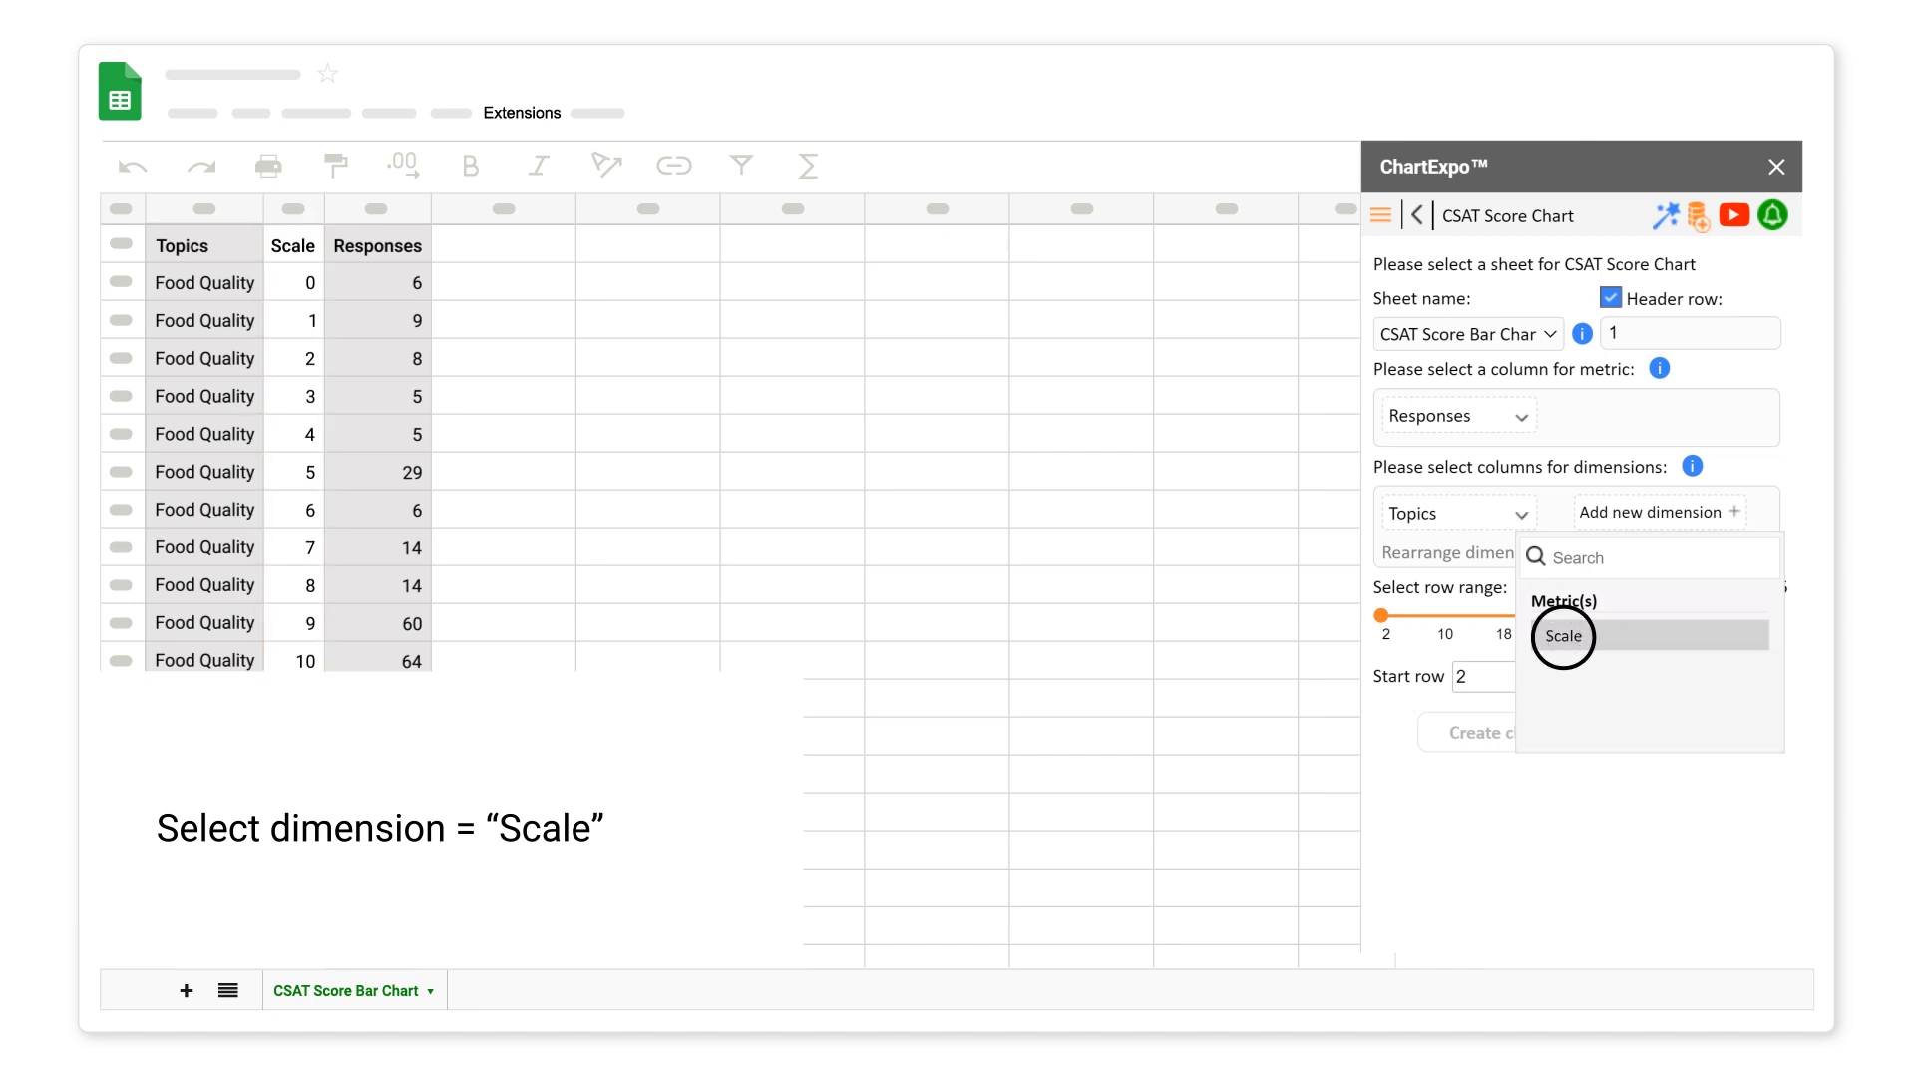
click(1564, 637)
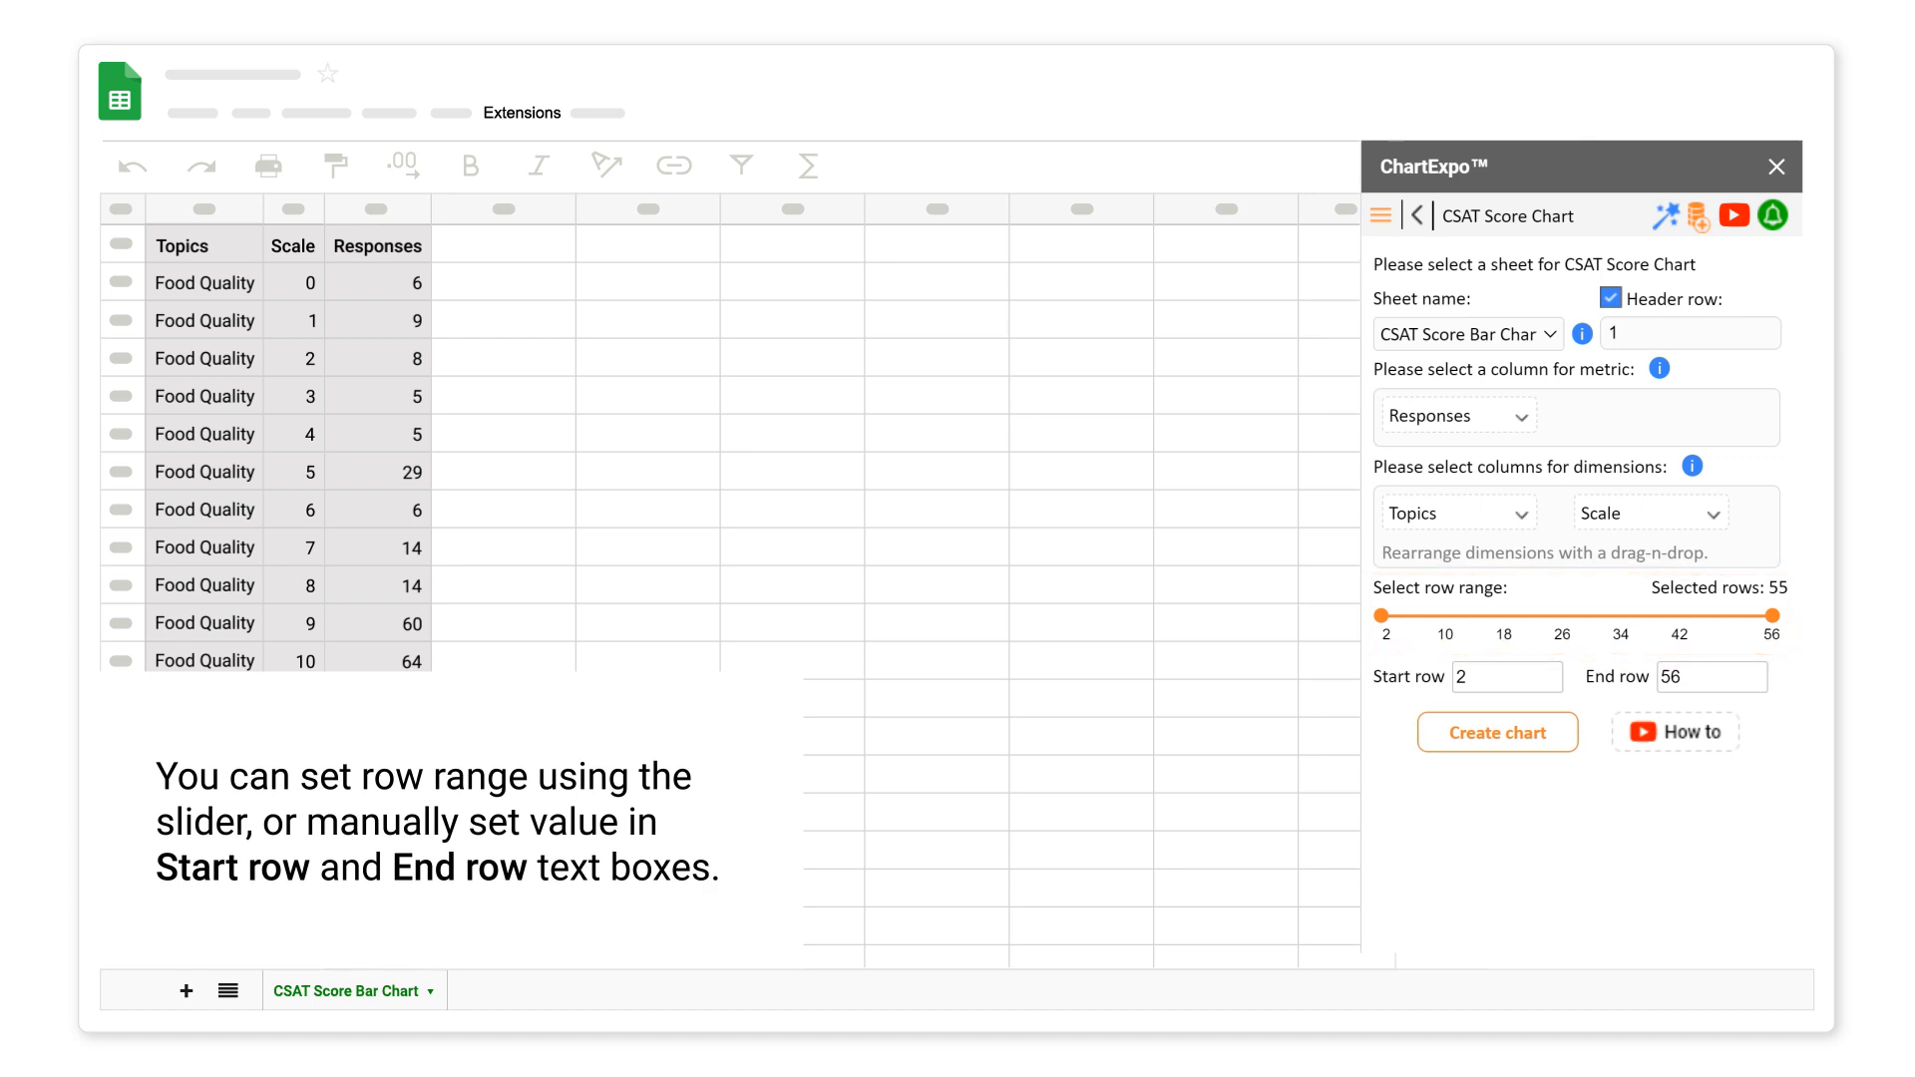
- Include all data rows from 2 to 56 in the row range and create the chart
click(1497, 615)
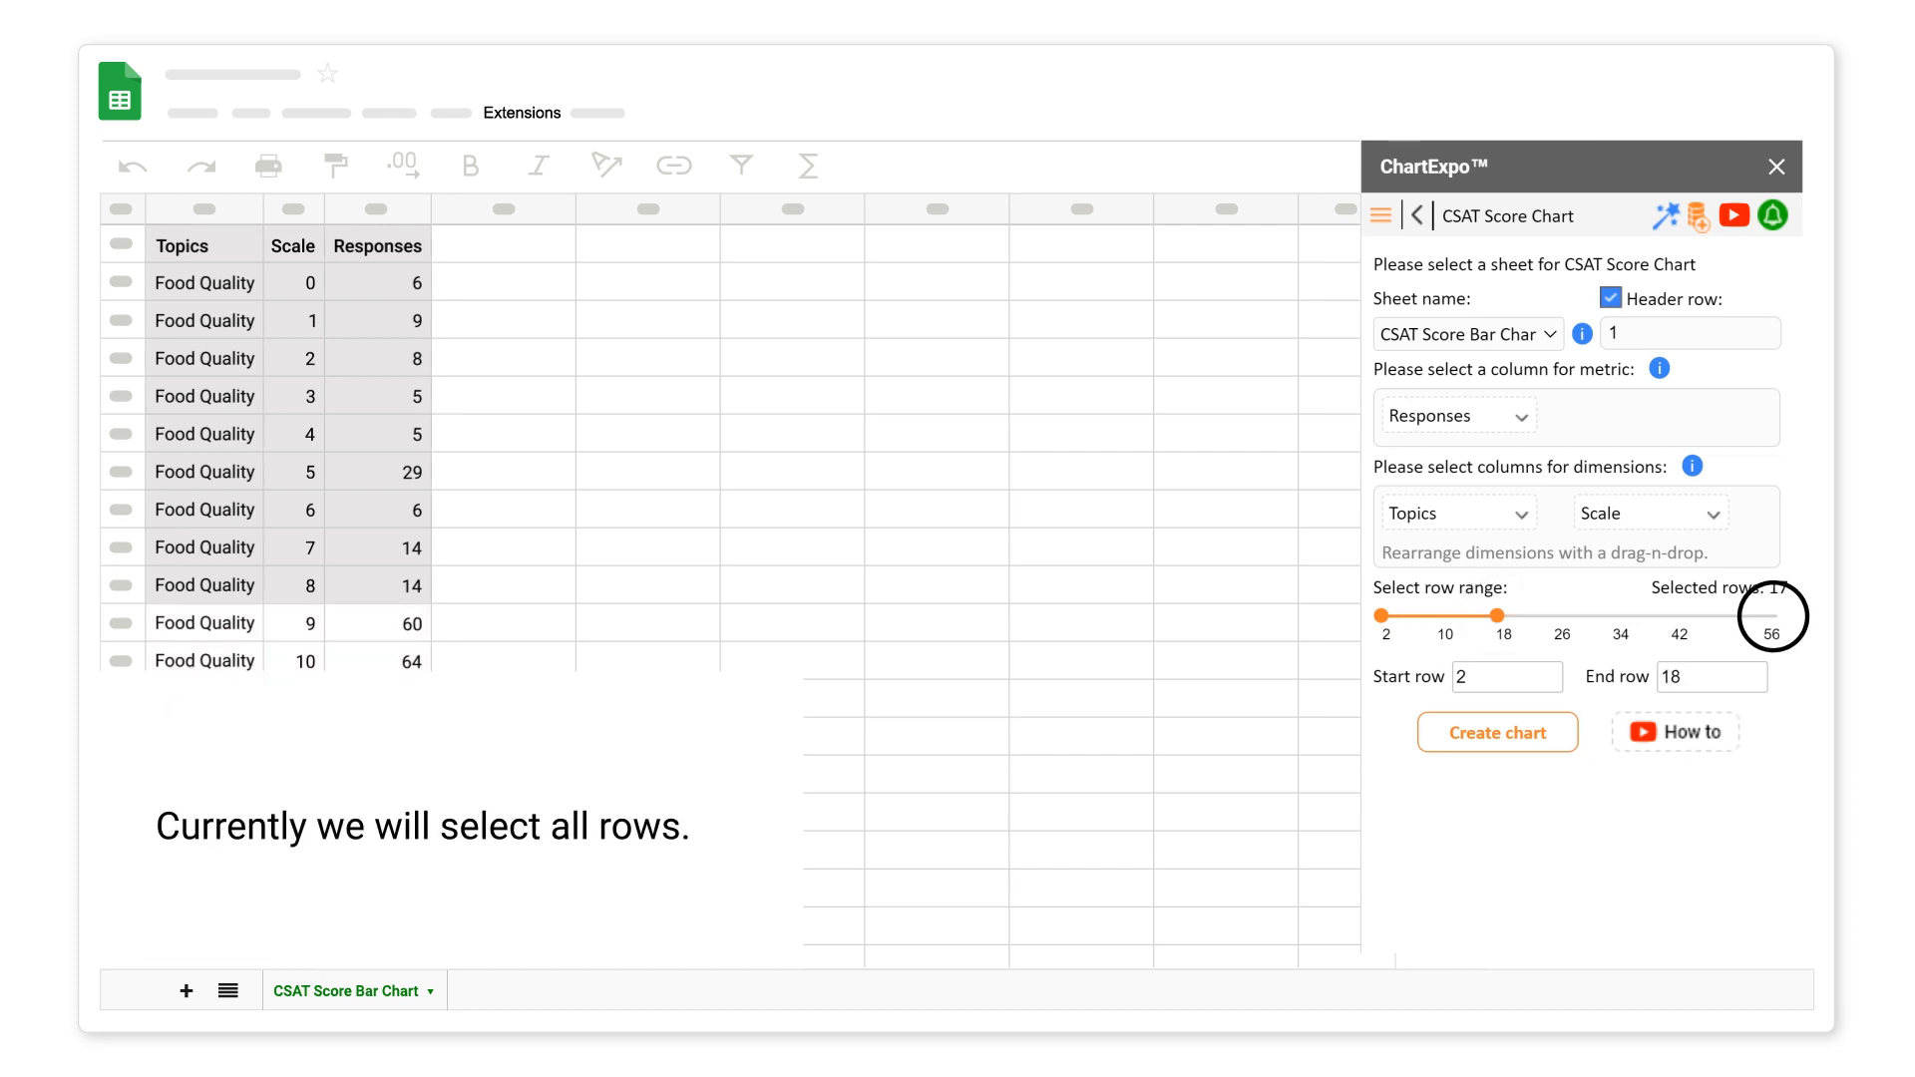
click(1773, 616)
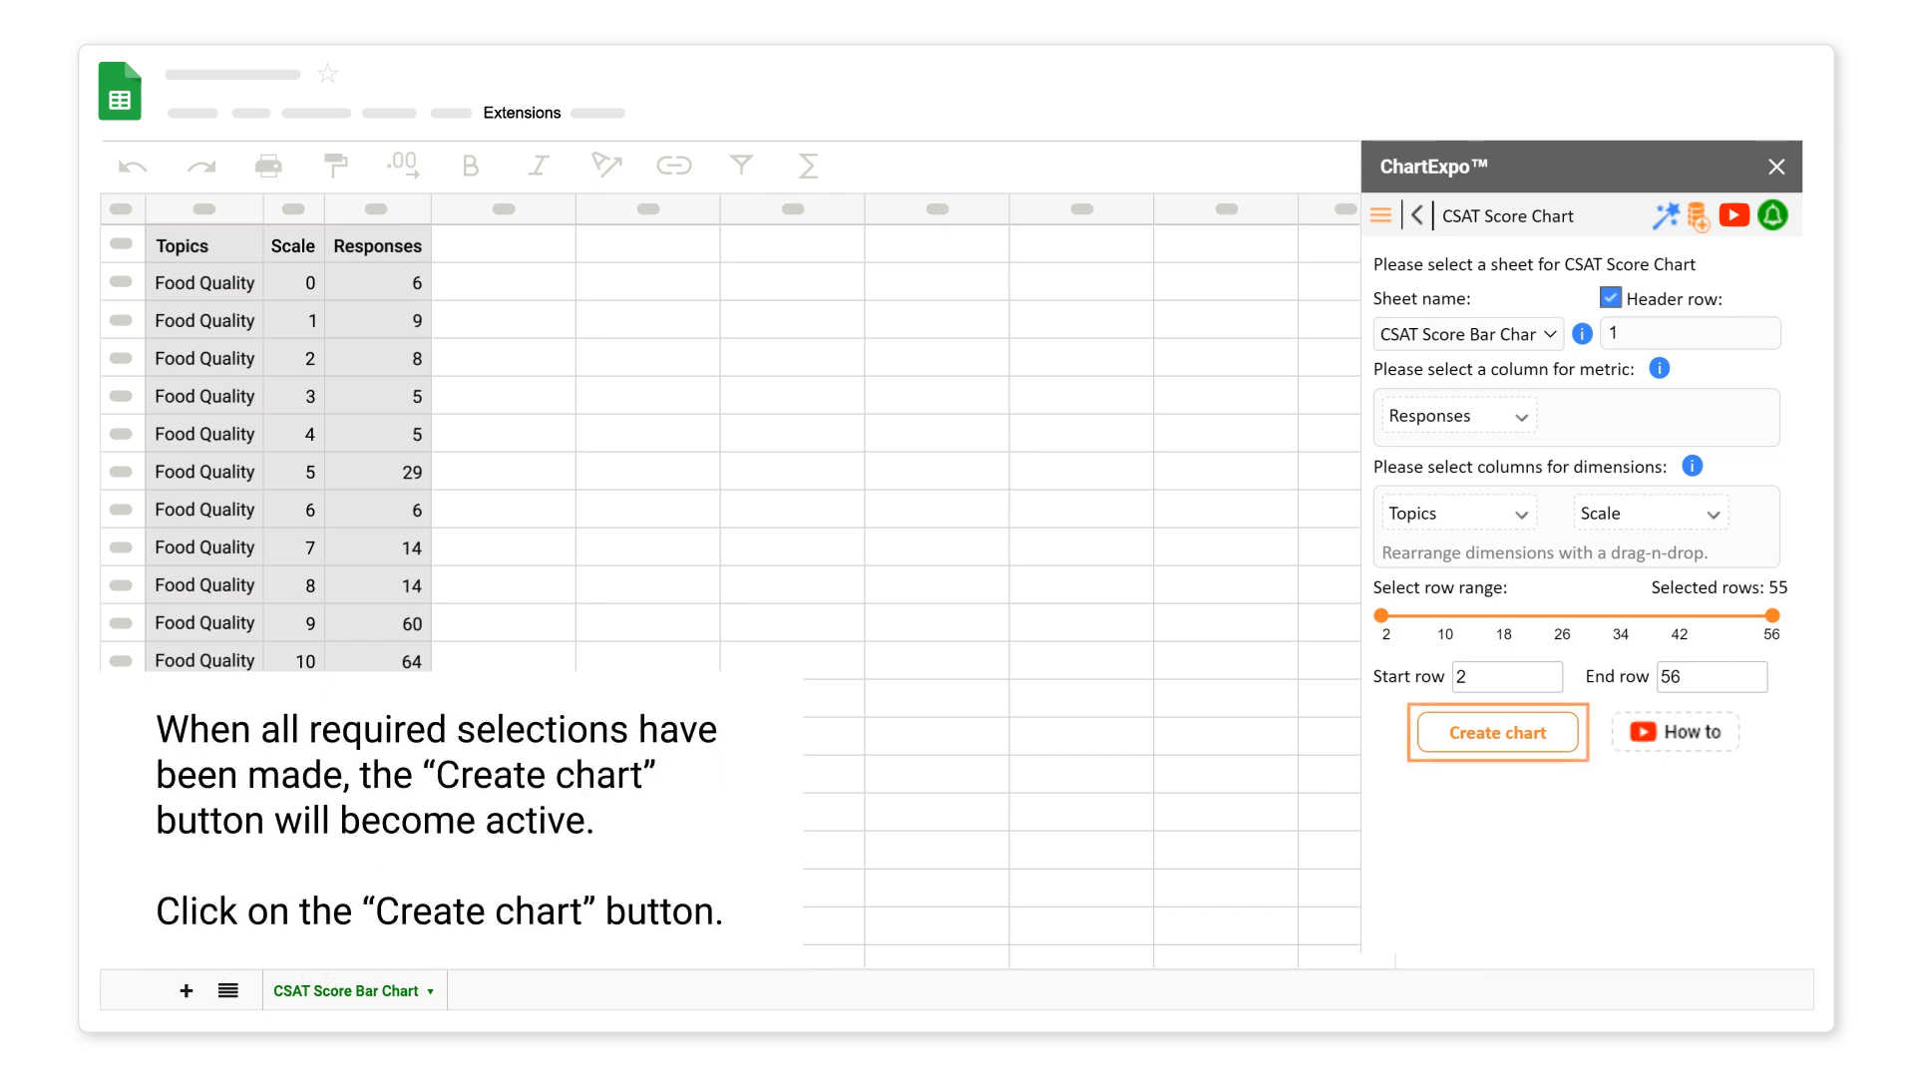
click(1497, 732)
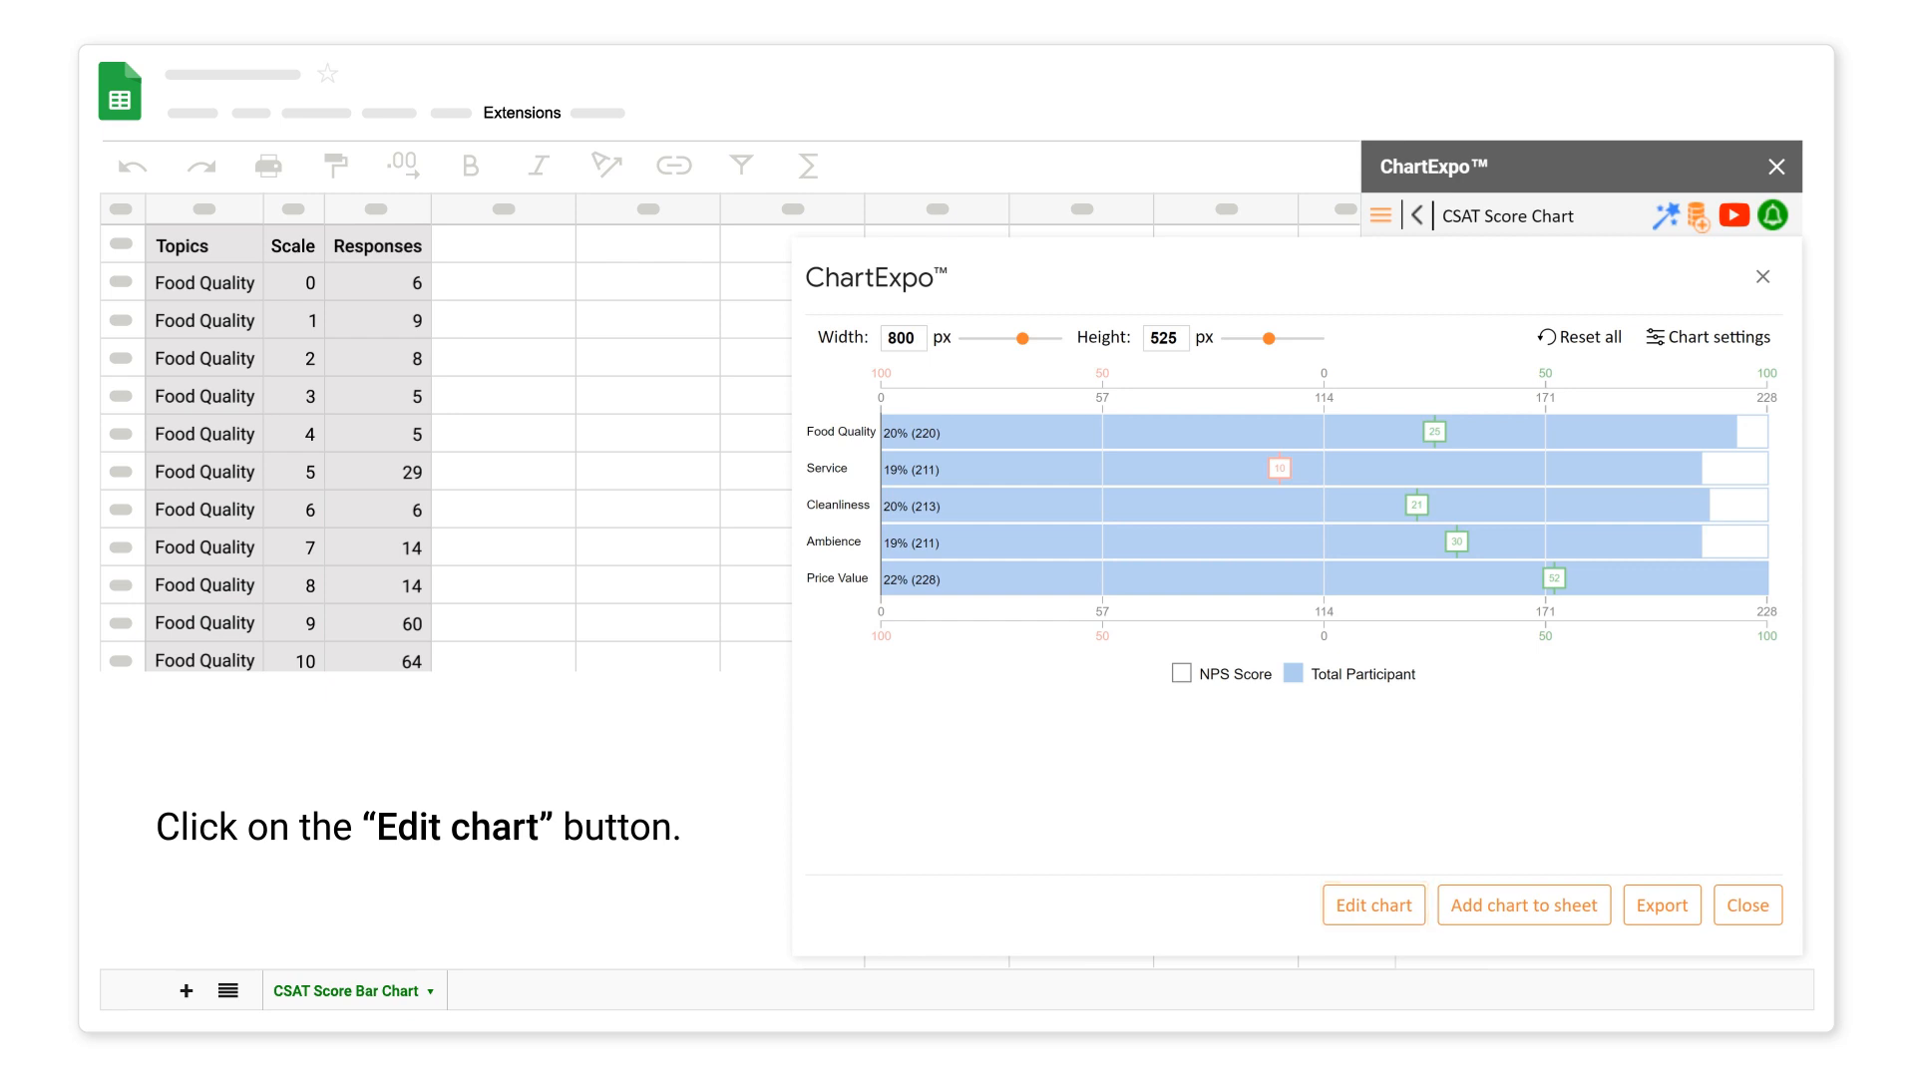
- Edit the chart header to read "Restaurant CSAT (Customer Satisfaction) Survey", turn on its display, and apply it
click(1374, 905)
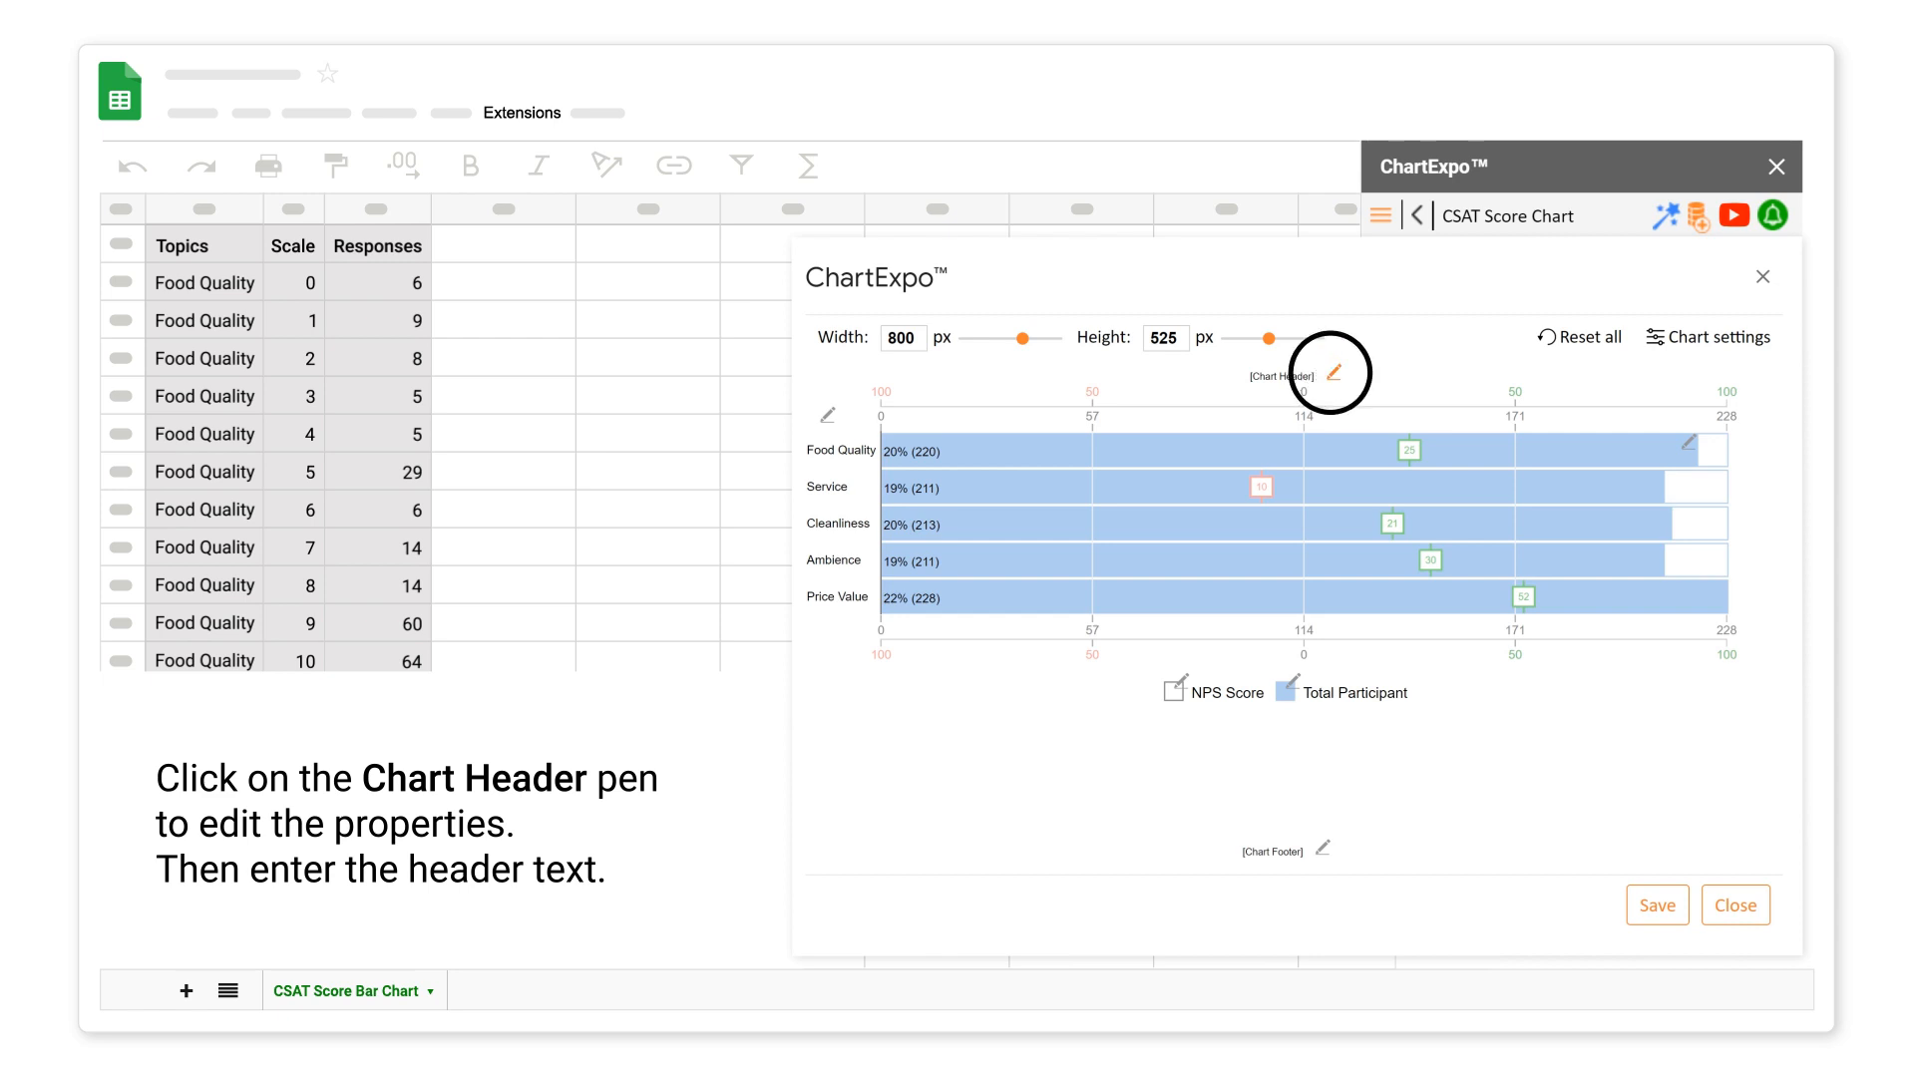
click(1334, 372)
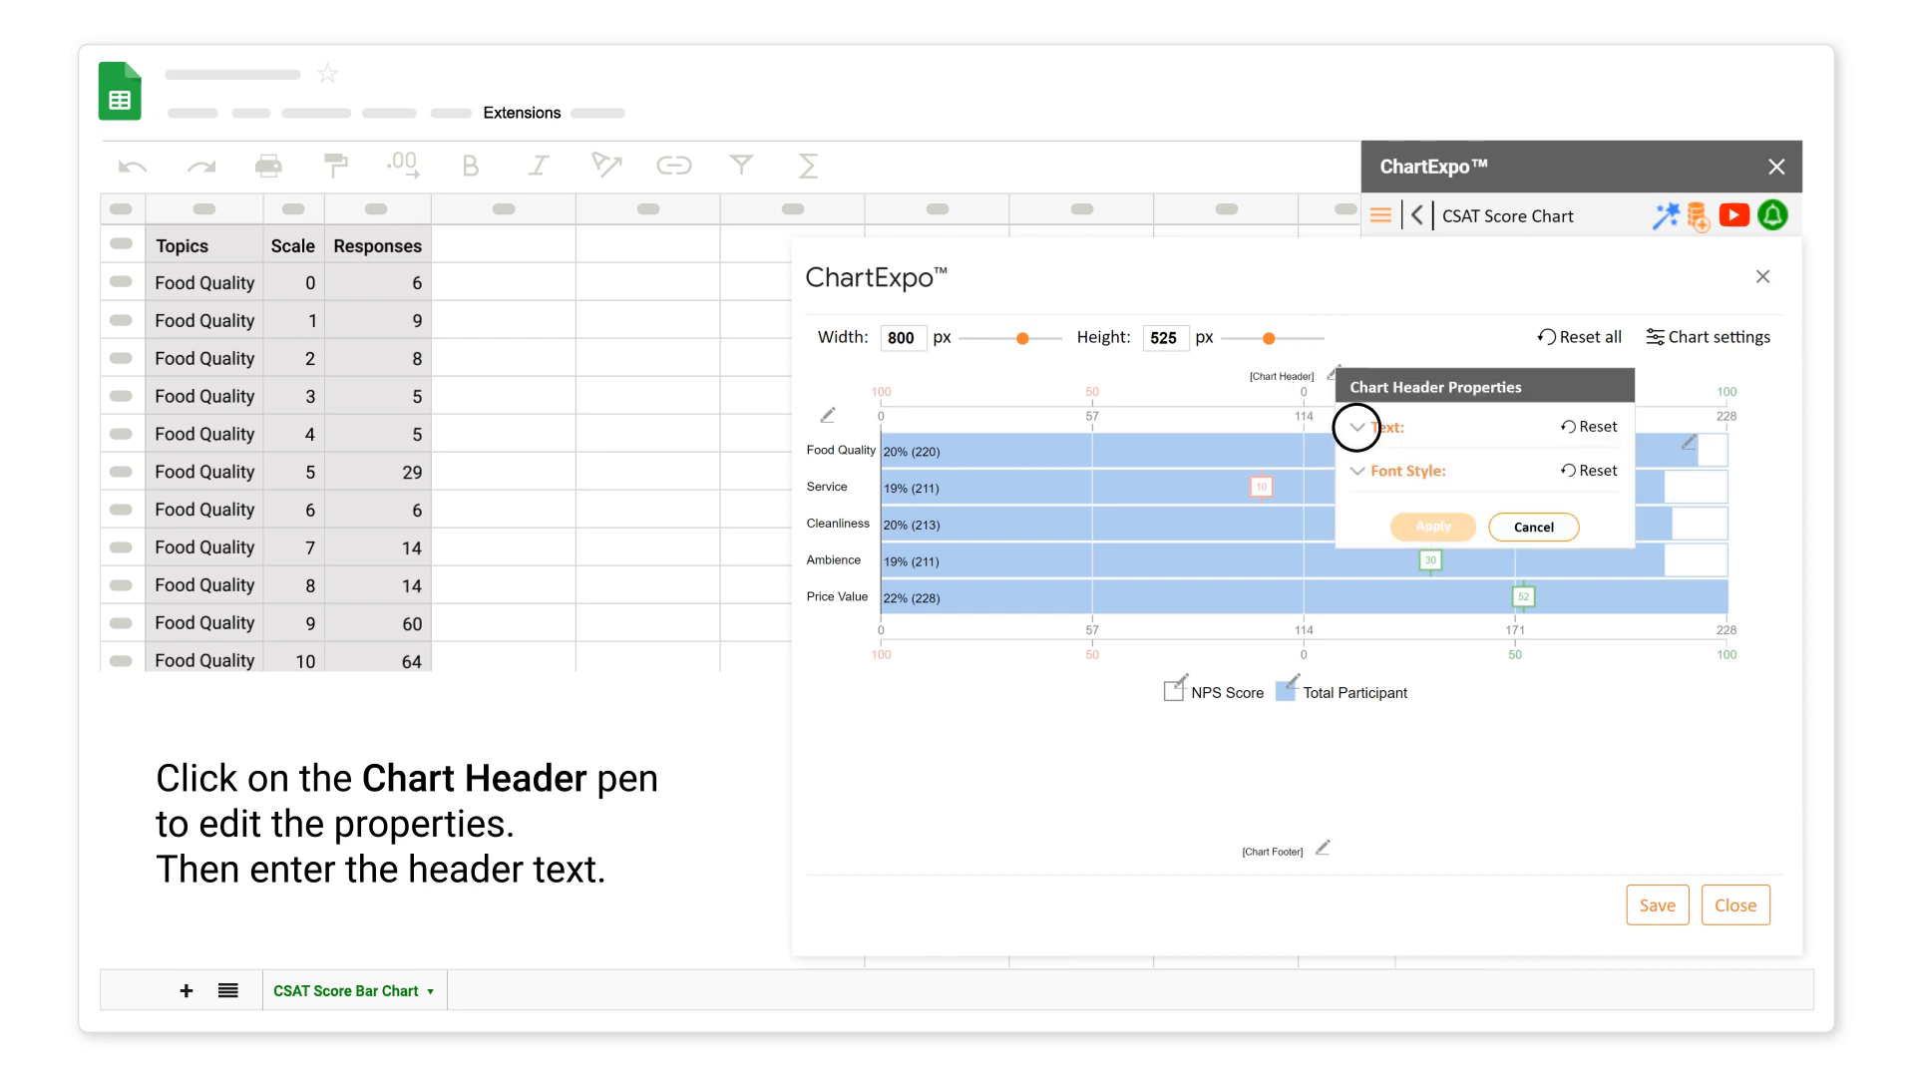
click(1356, 427)
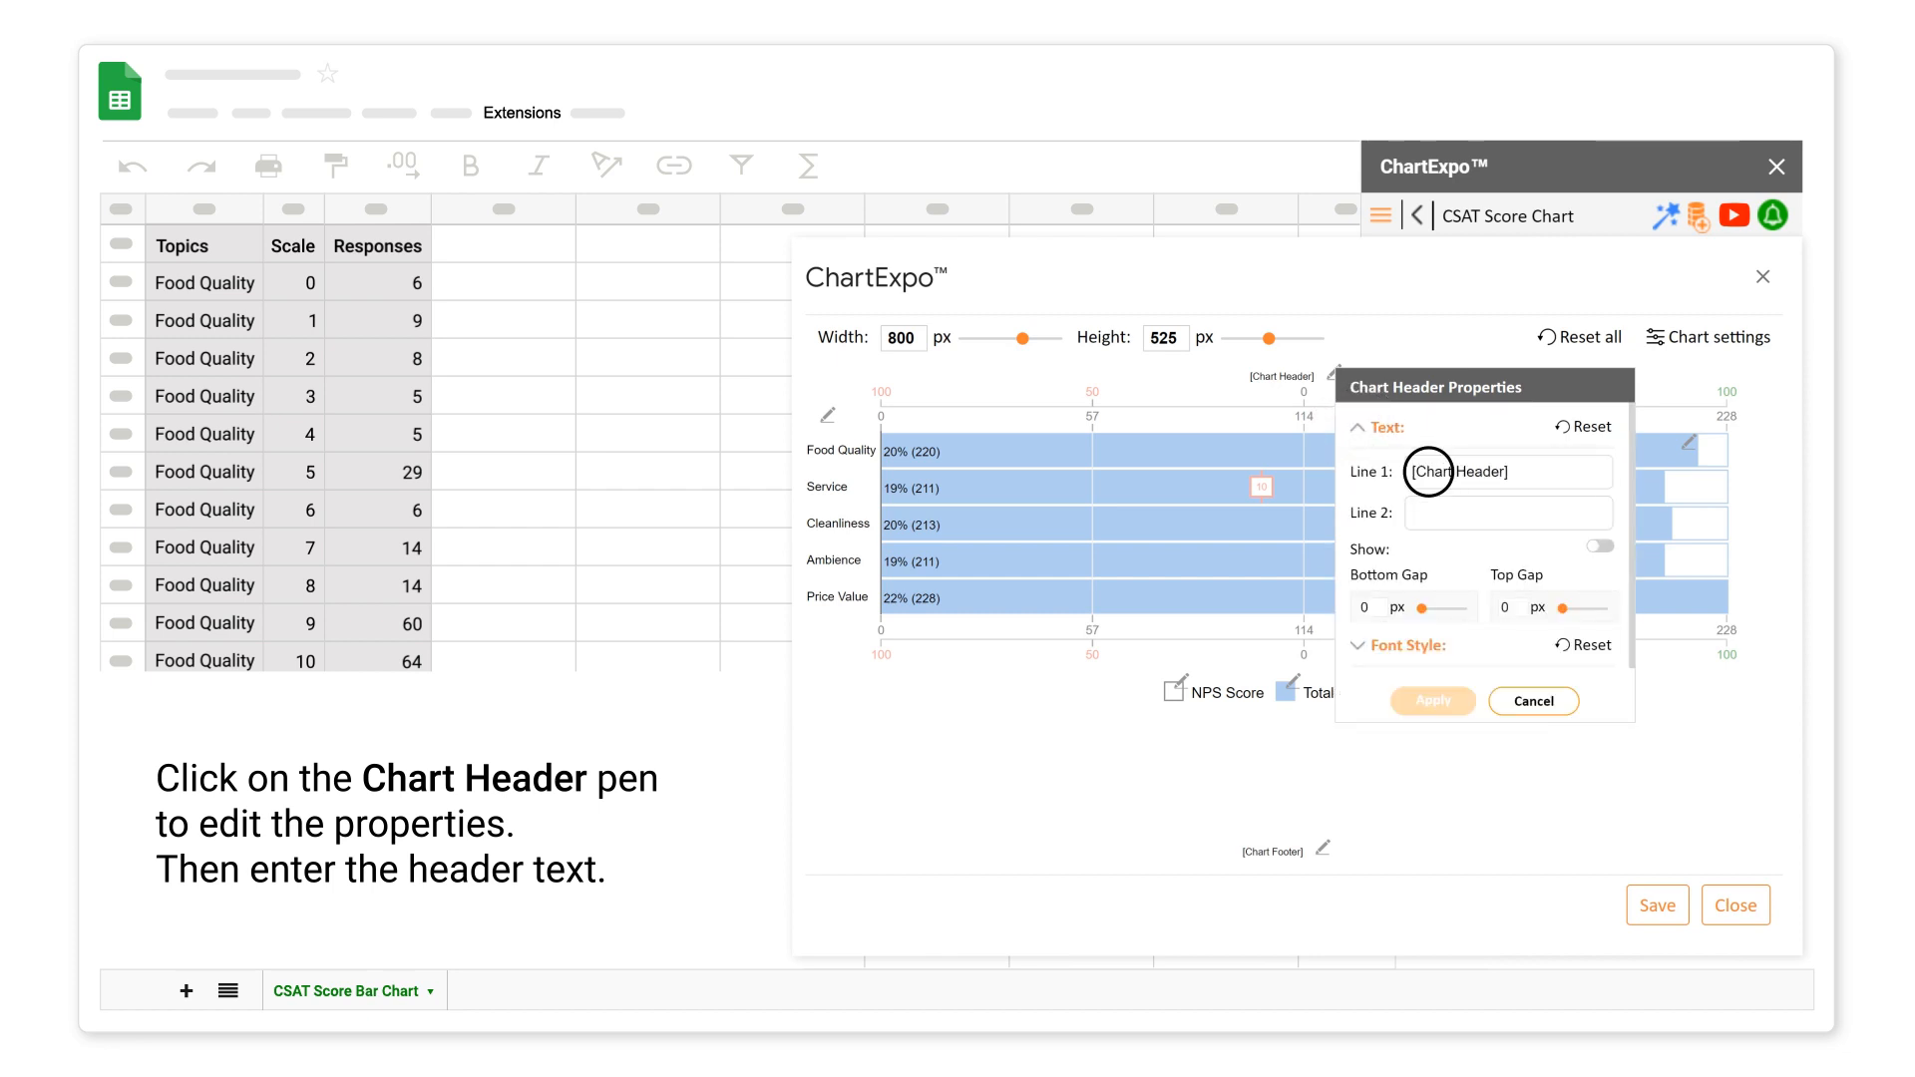
click(1429, 472)
text(Customer Satisfaction) Survey)
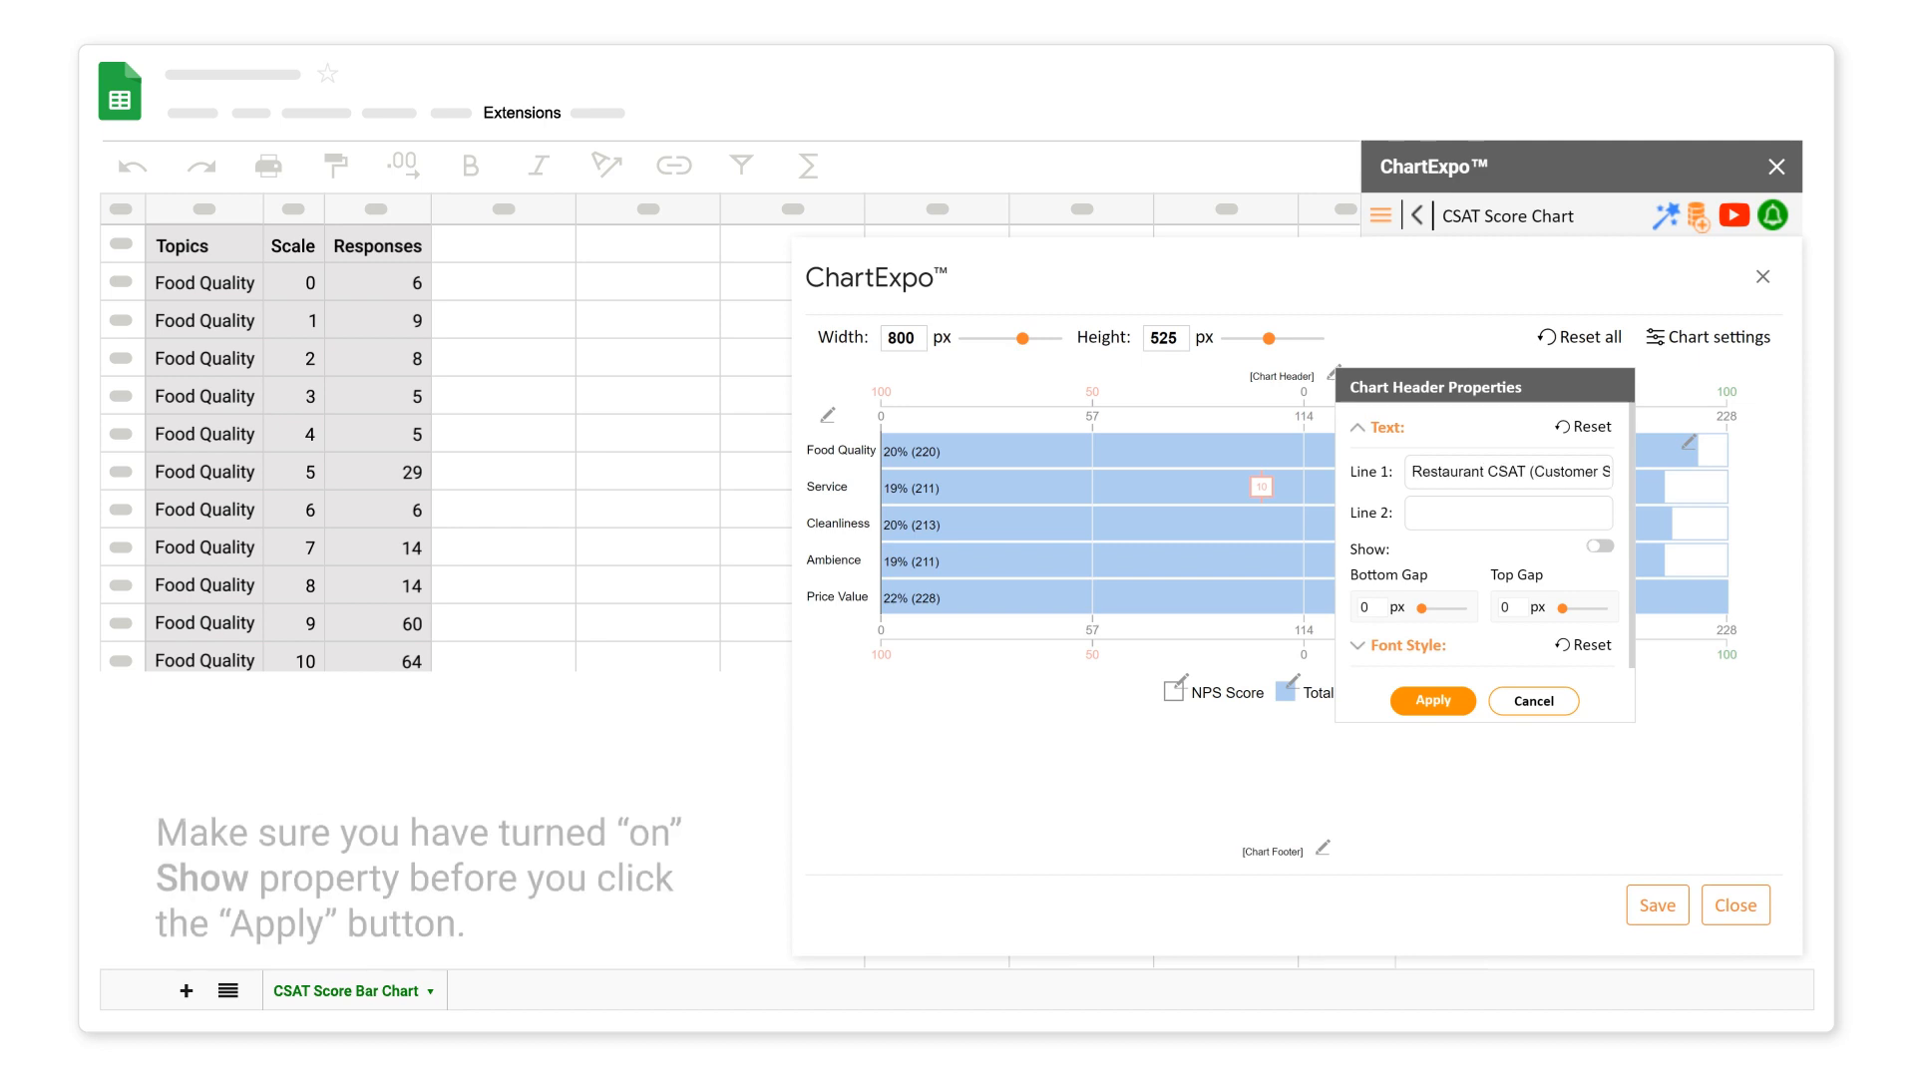
click(1600, 546)
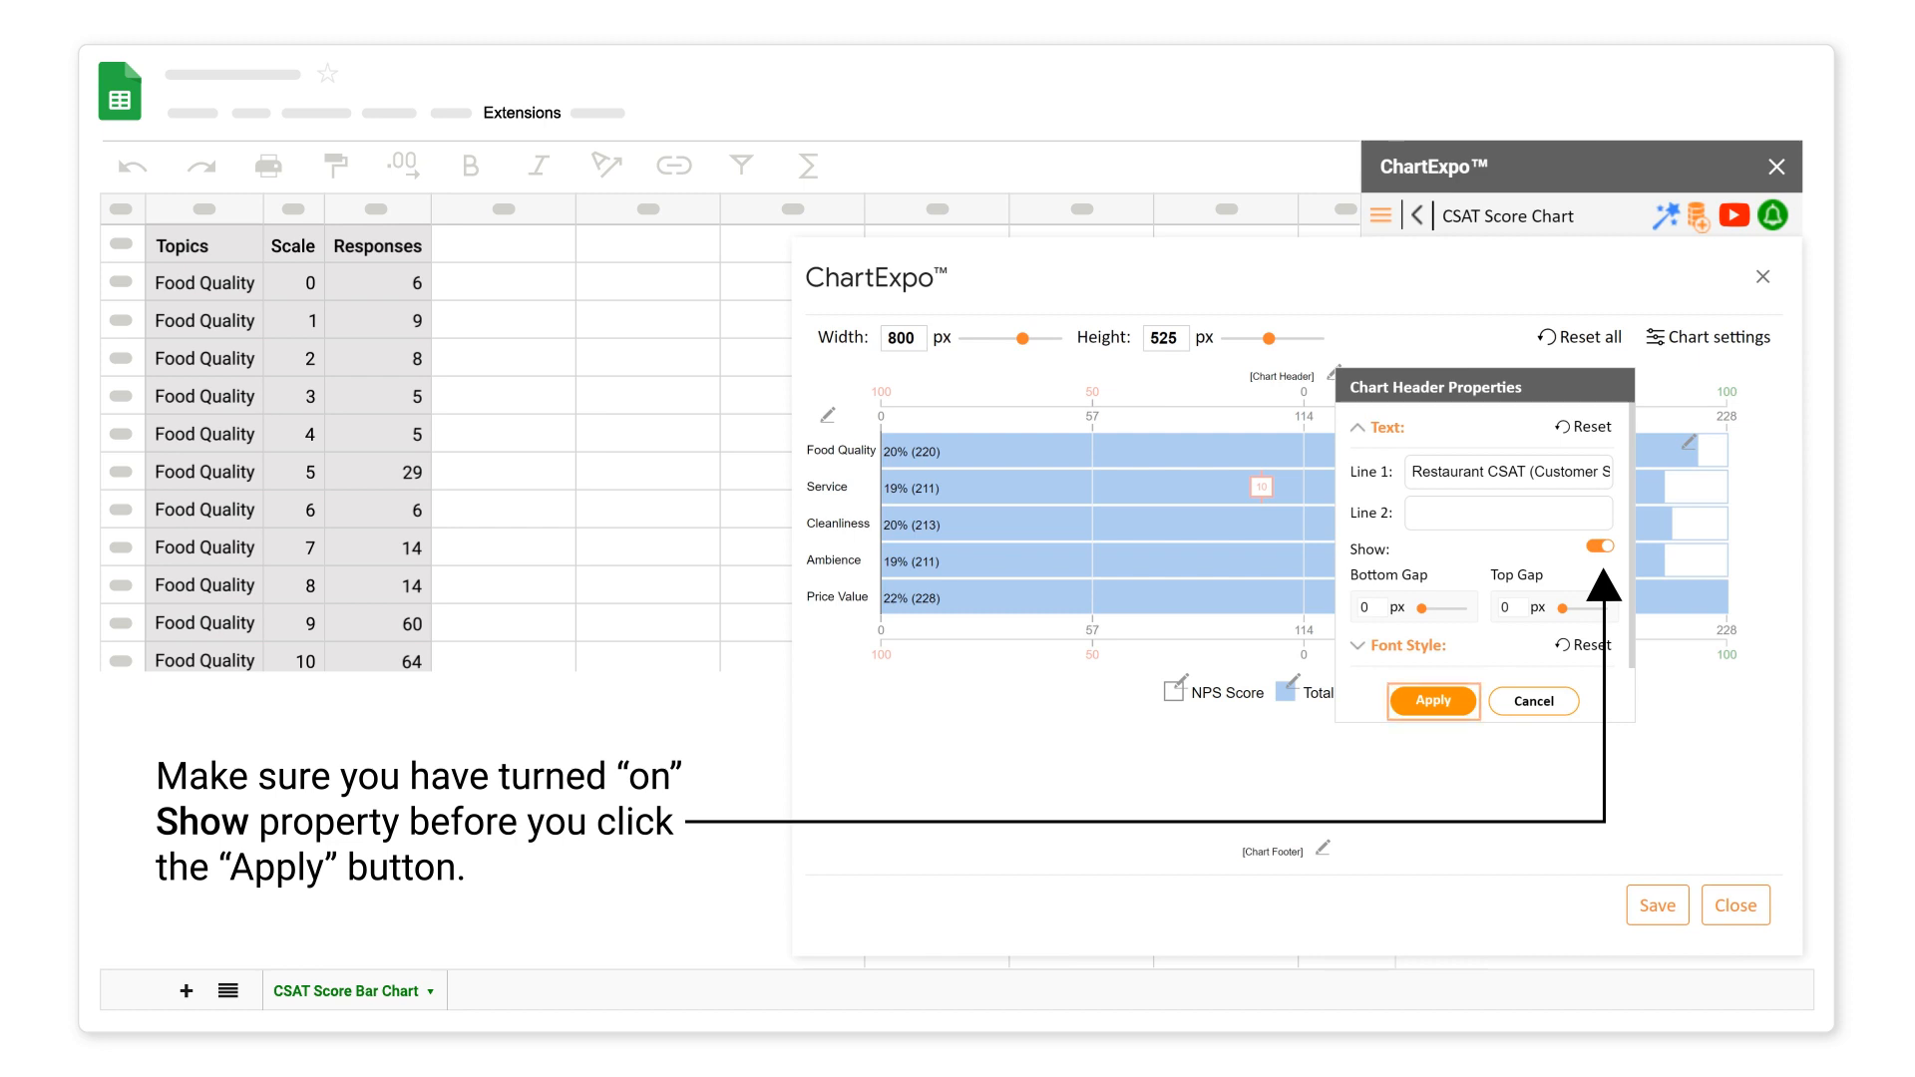
click(1433, 701)
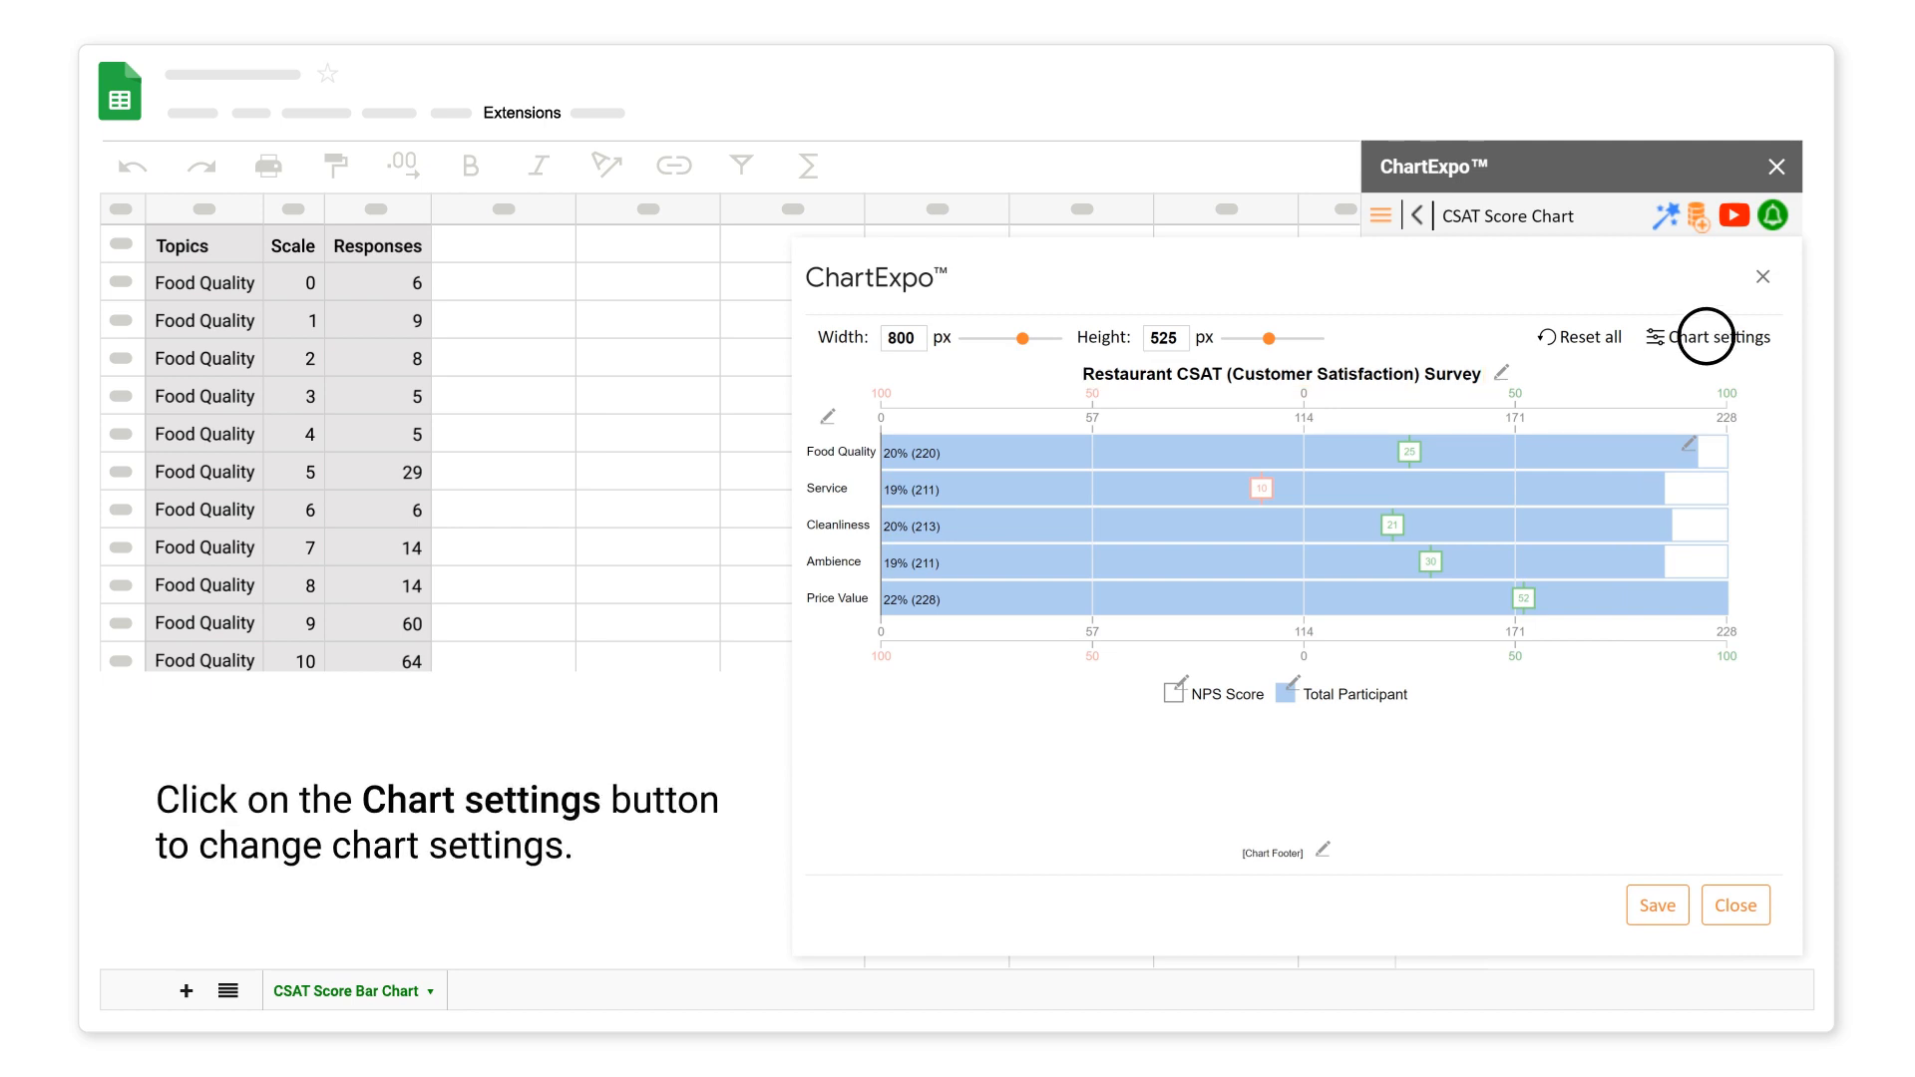
- Review the detractors, neutrals and promoters ranges and the X-axis display options in the chart settings without changing them
click(1708, 337)
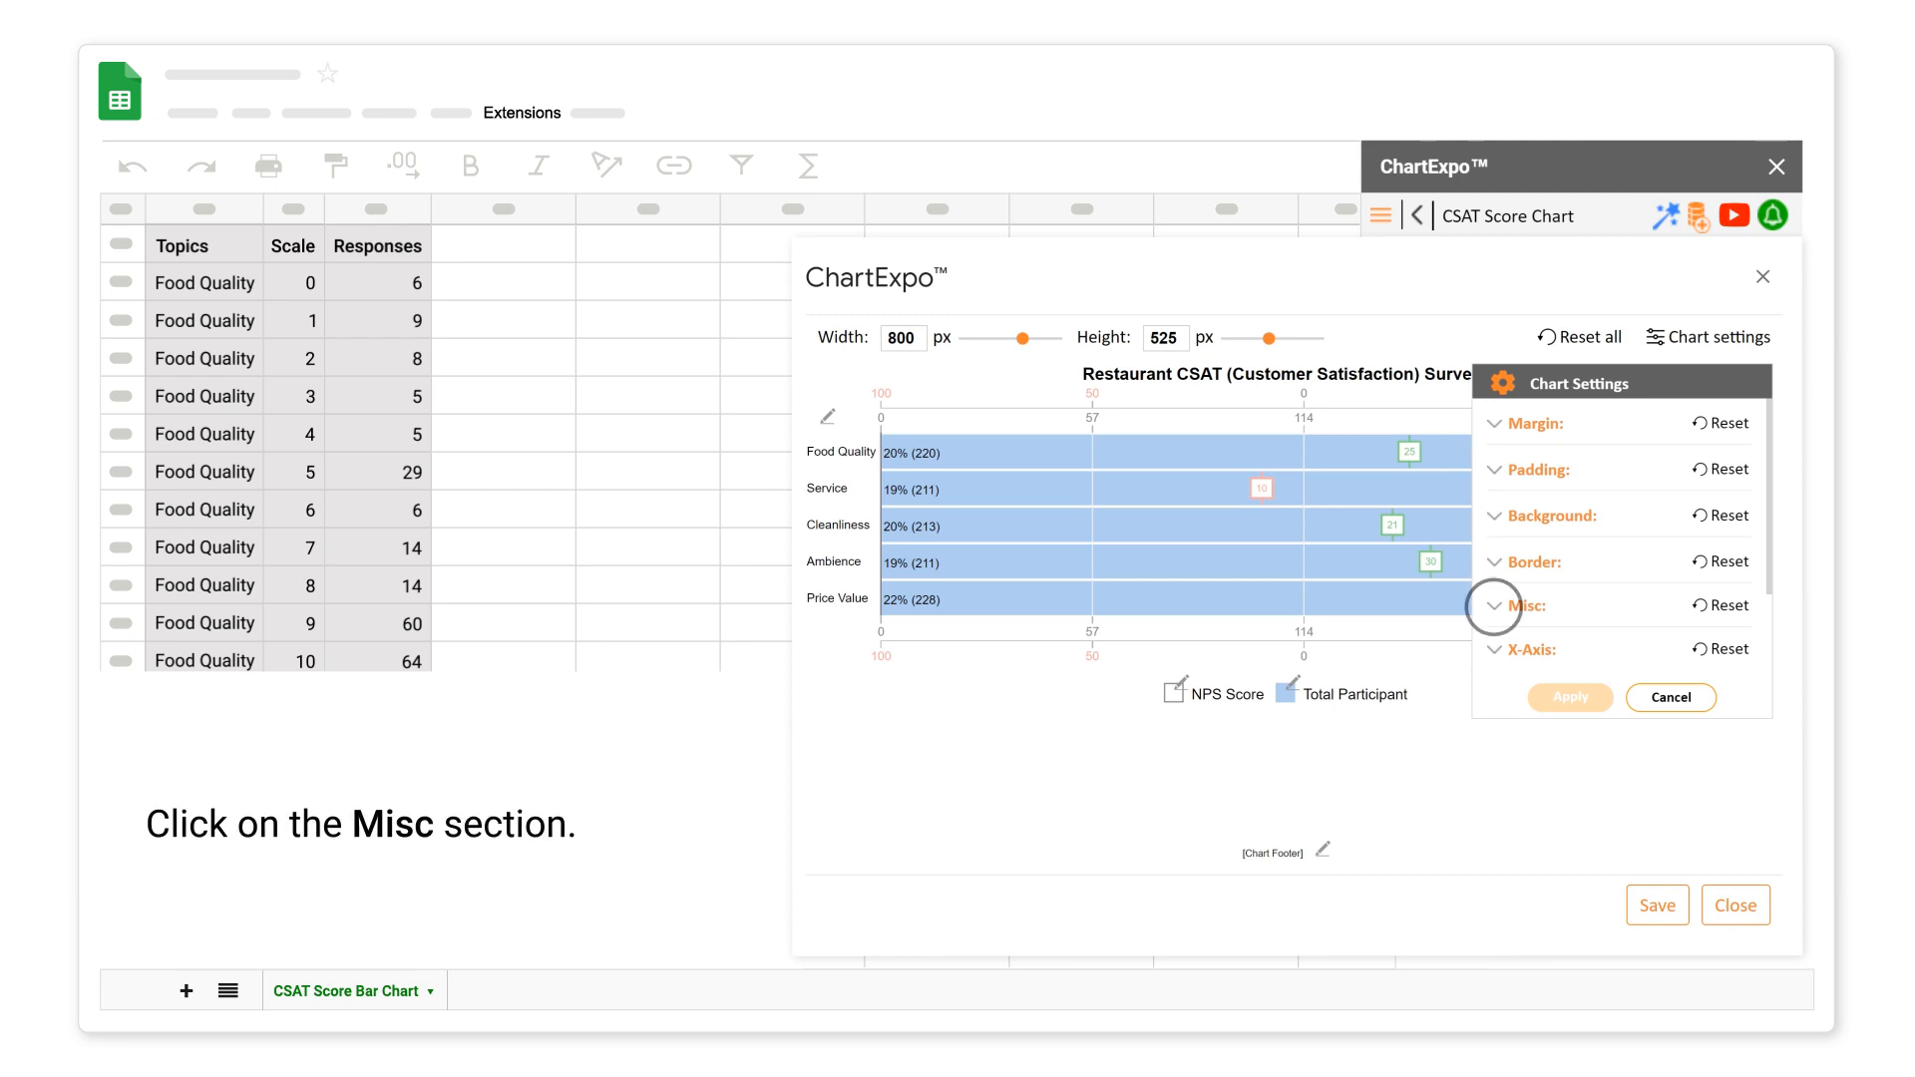
click(1494, 606)
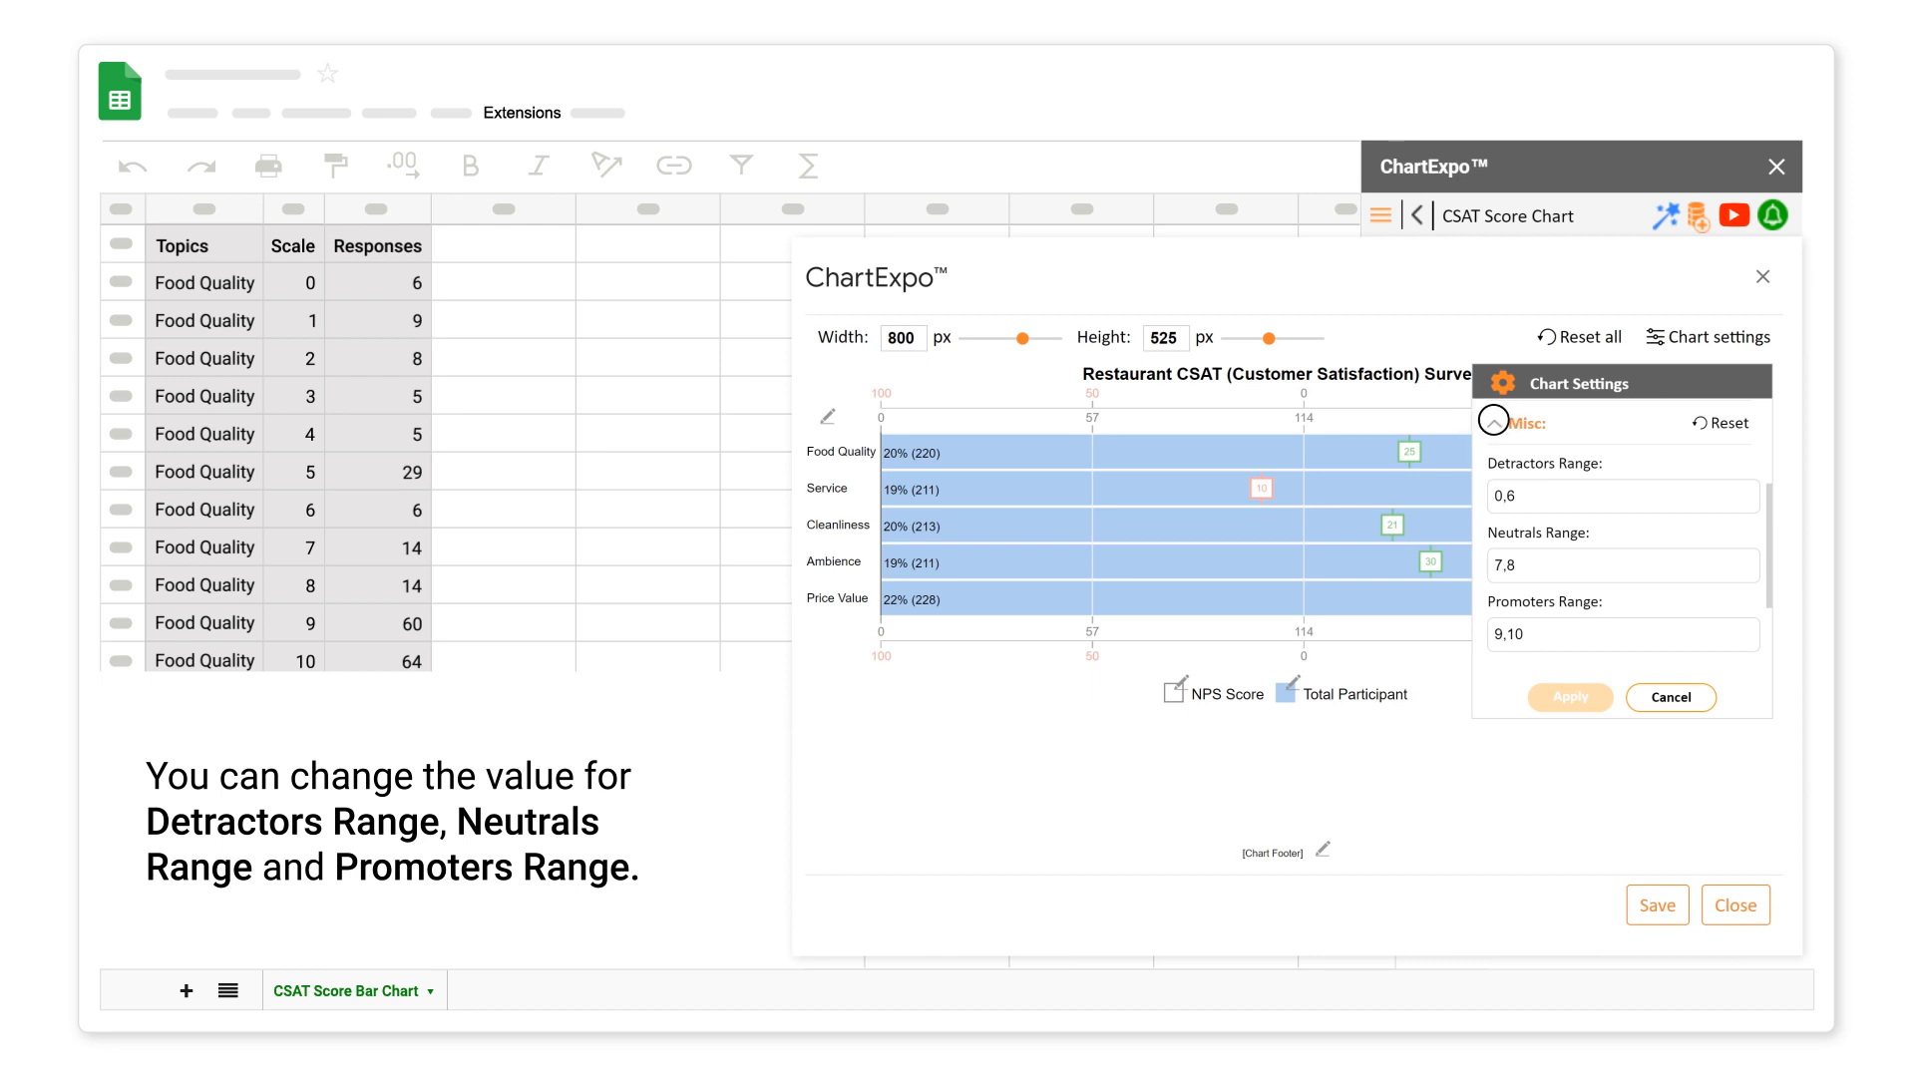
click(1494, 420)
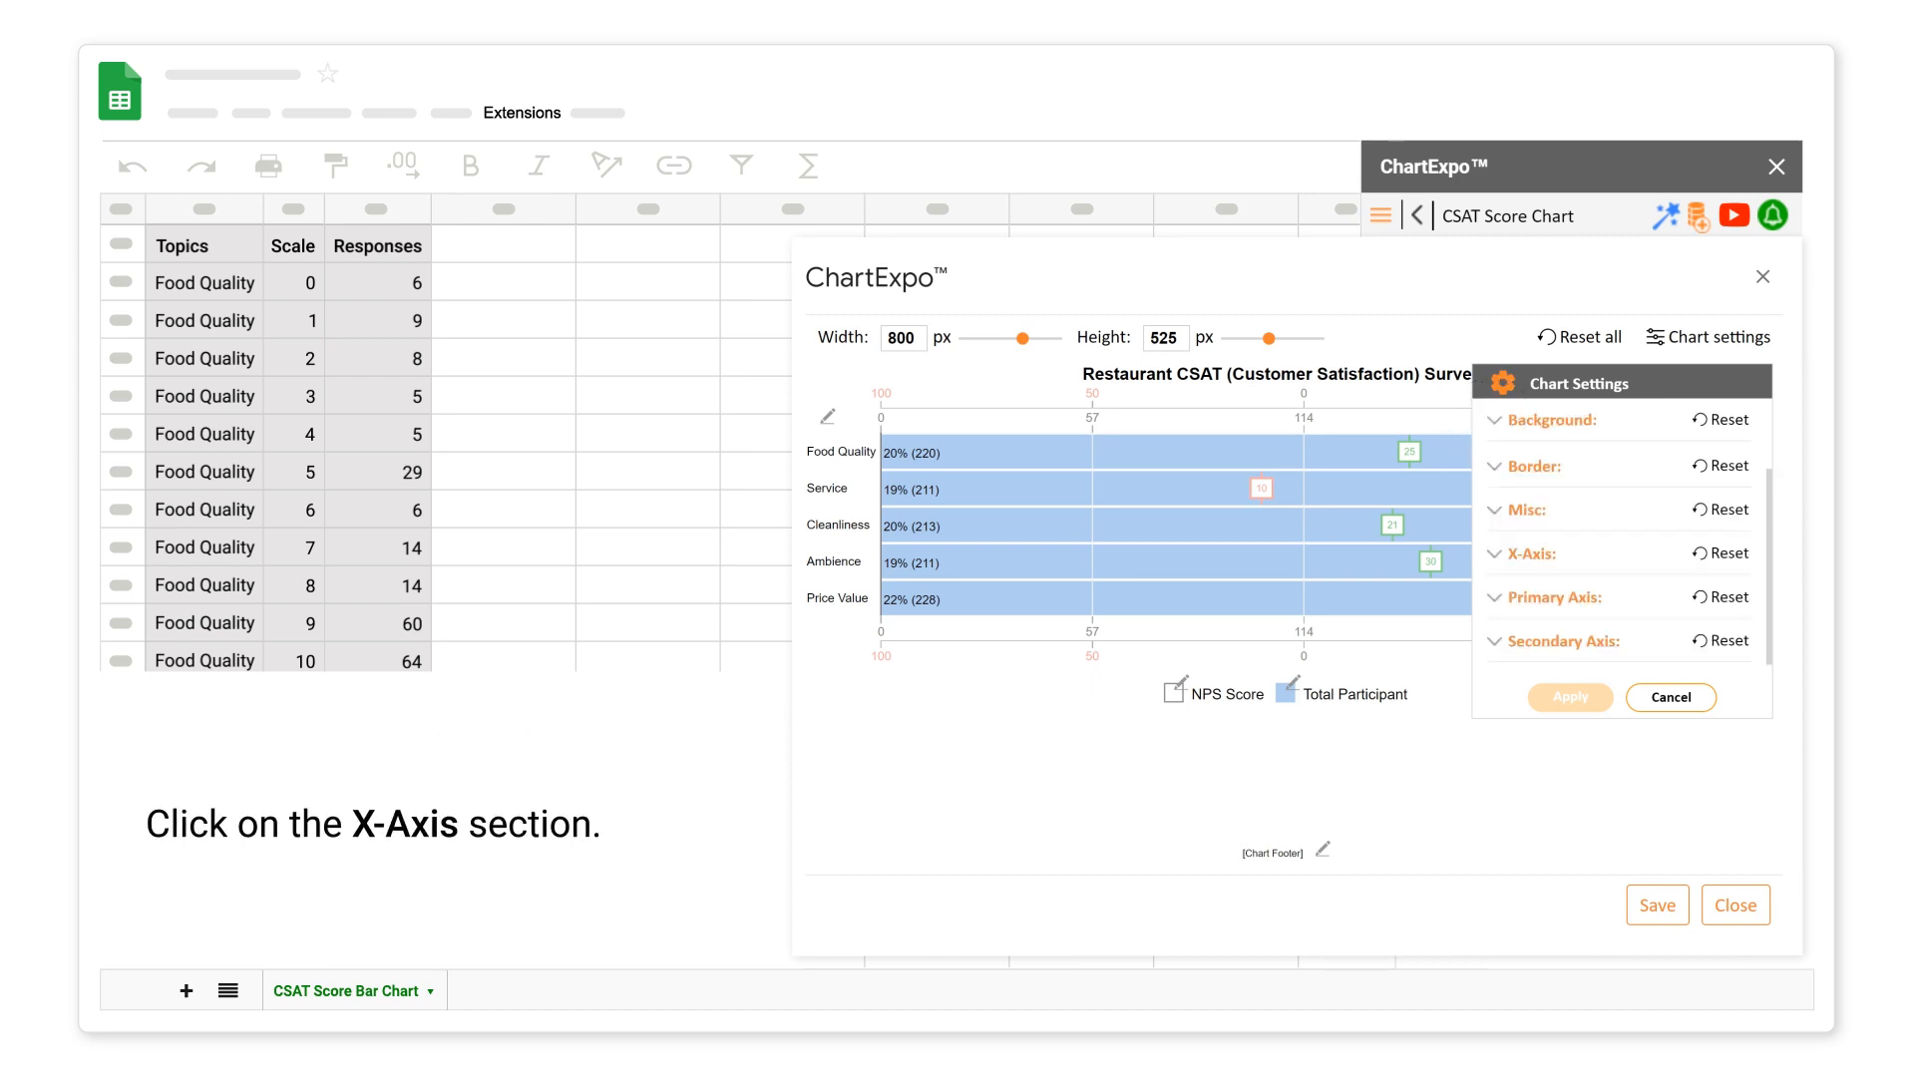
click(1493, 555)
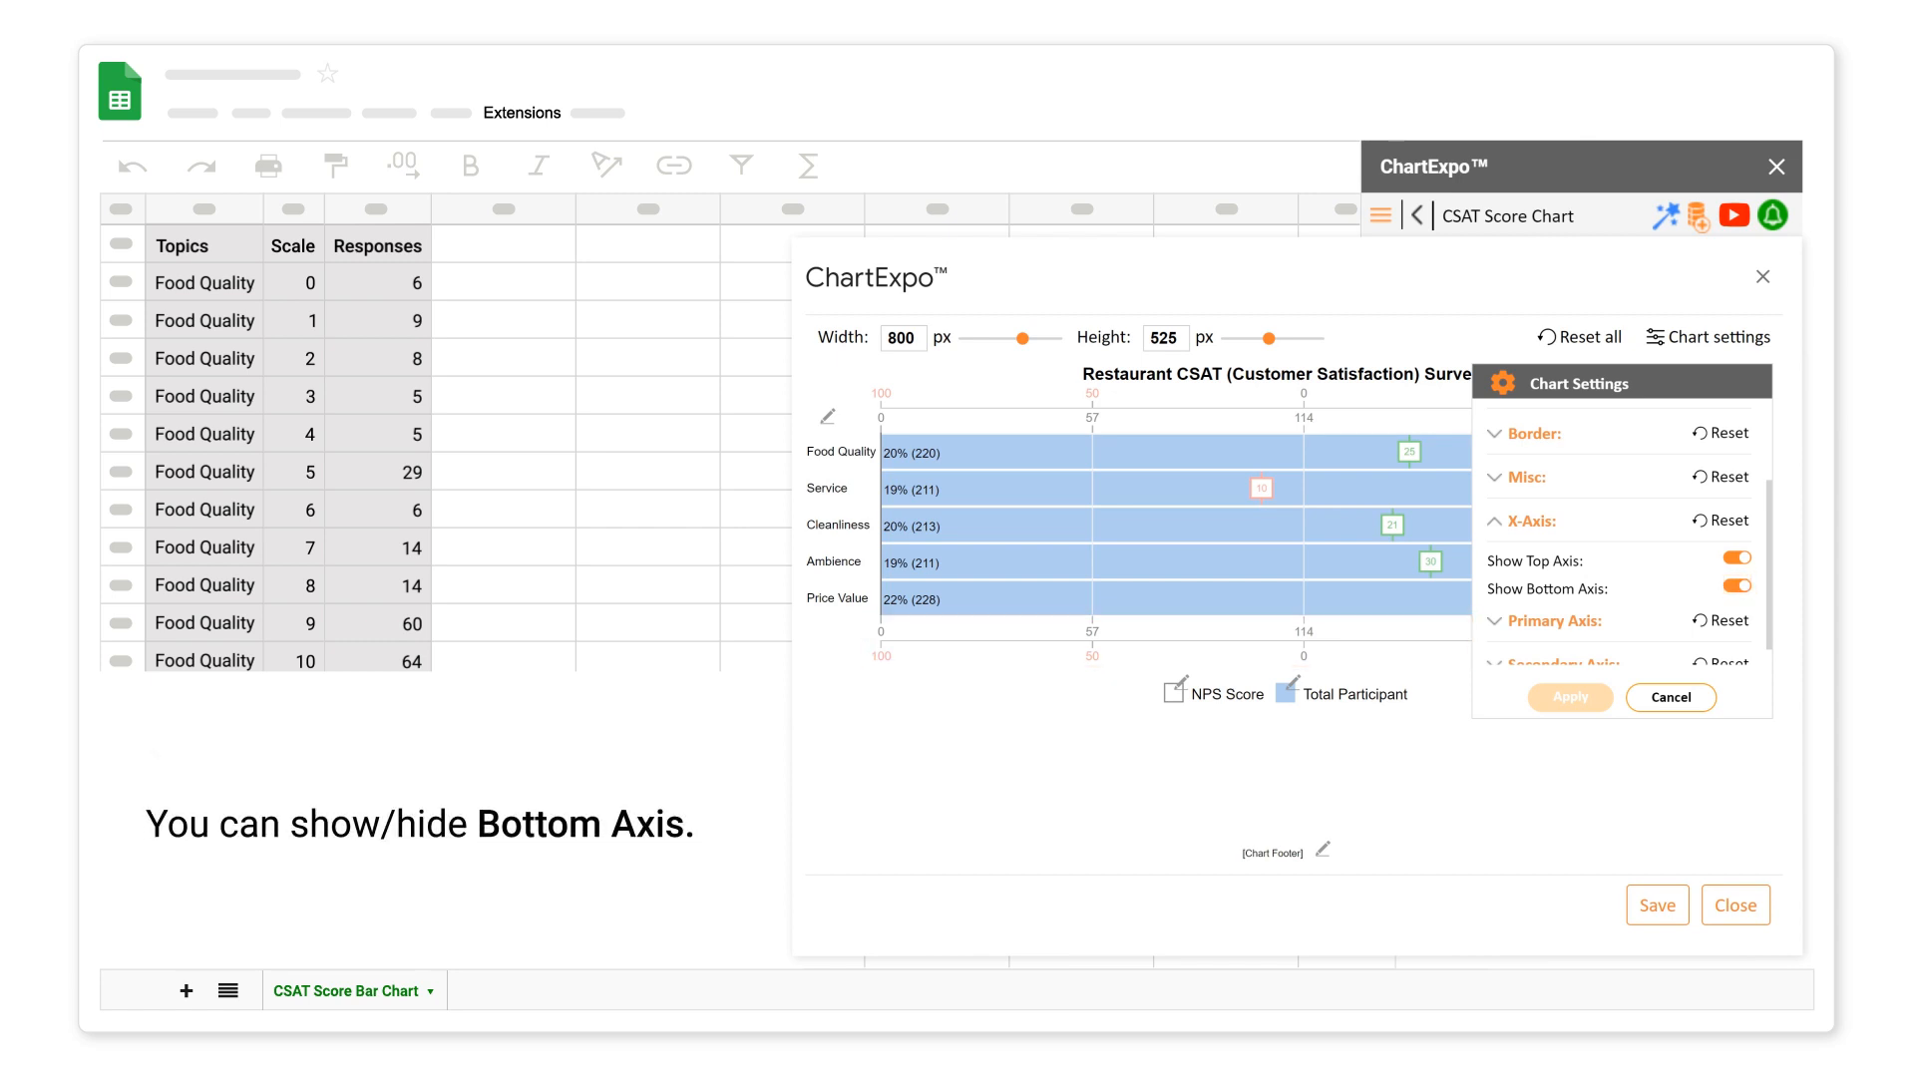
click(1671, 697)
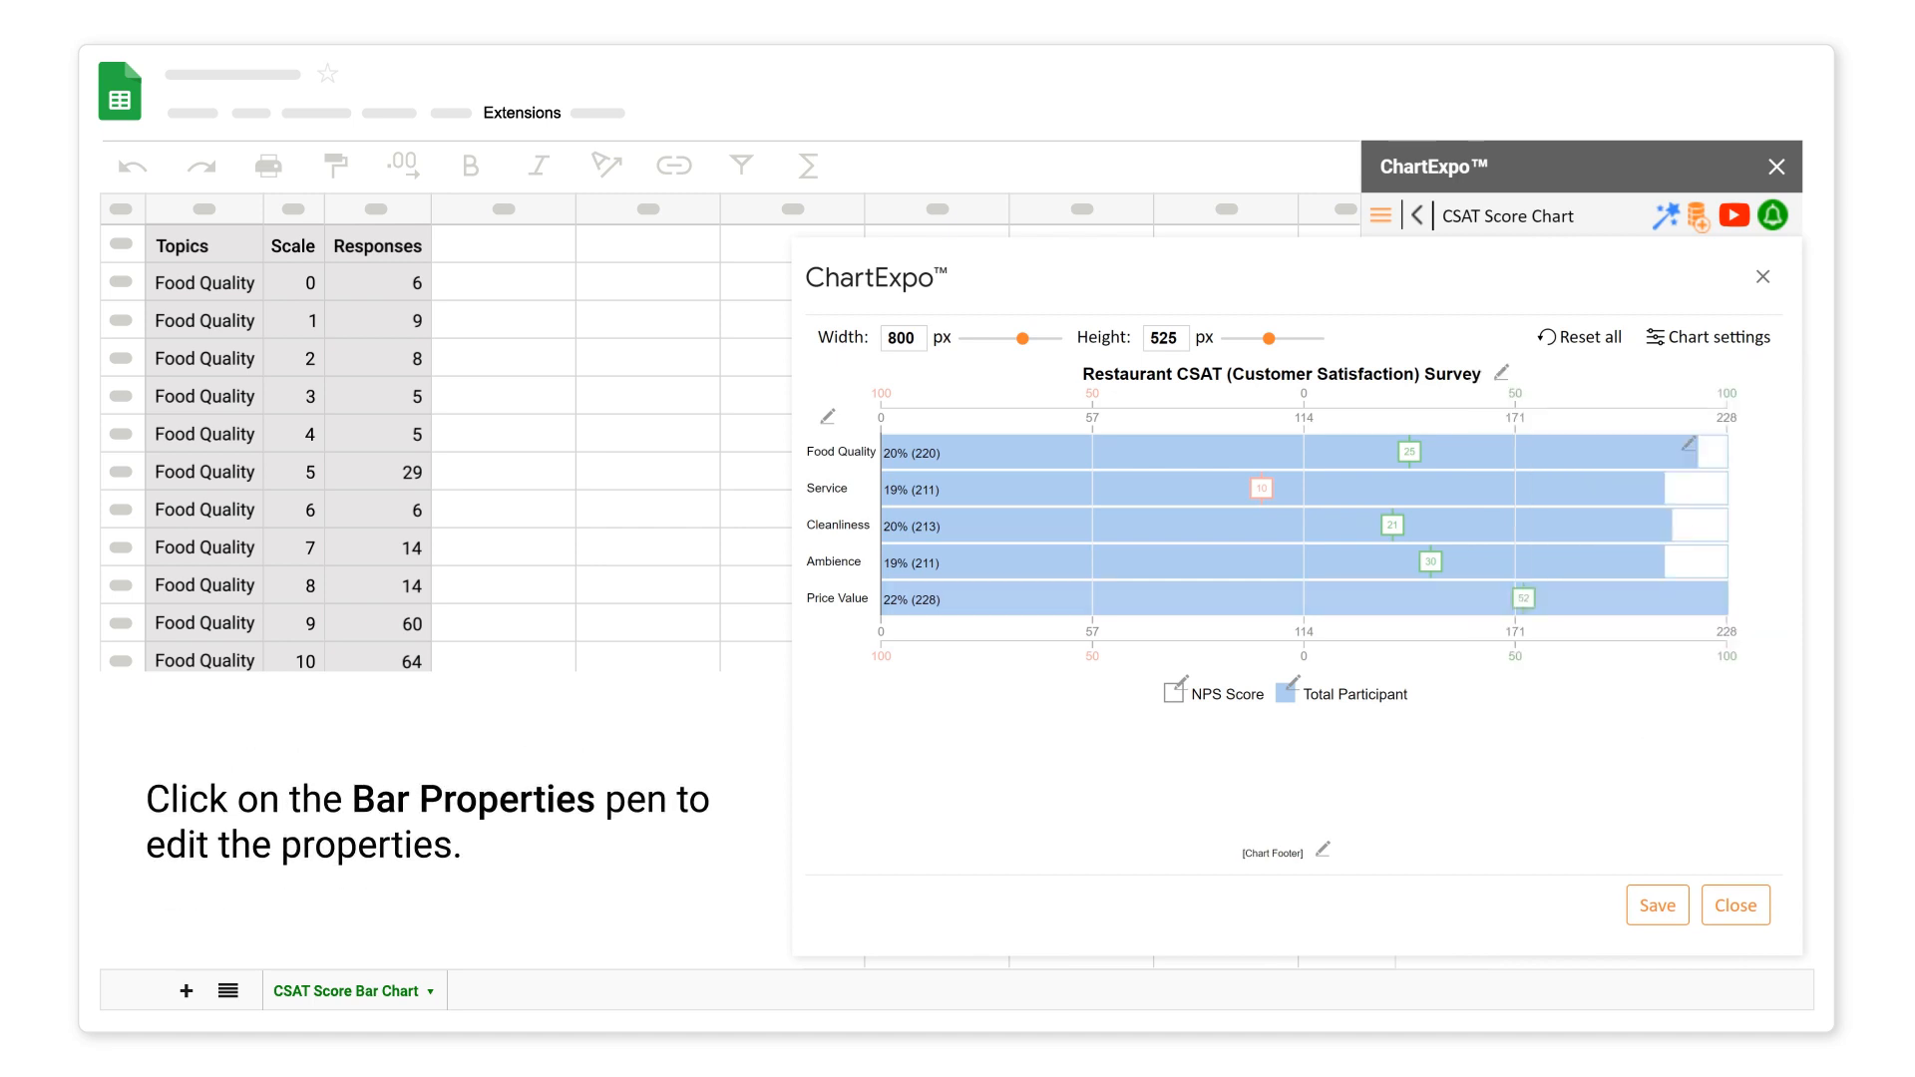
- Change the color of the chart's bars to purple #ba7cff in the bar properties
click(1687, 444)
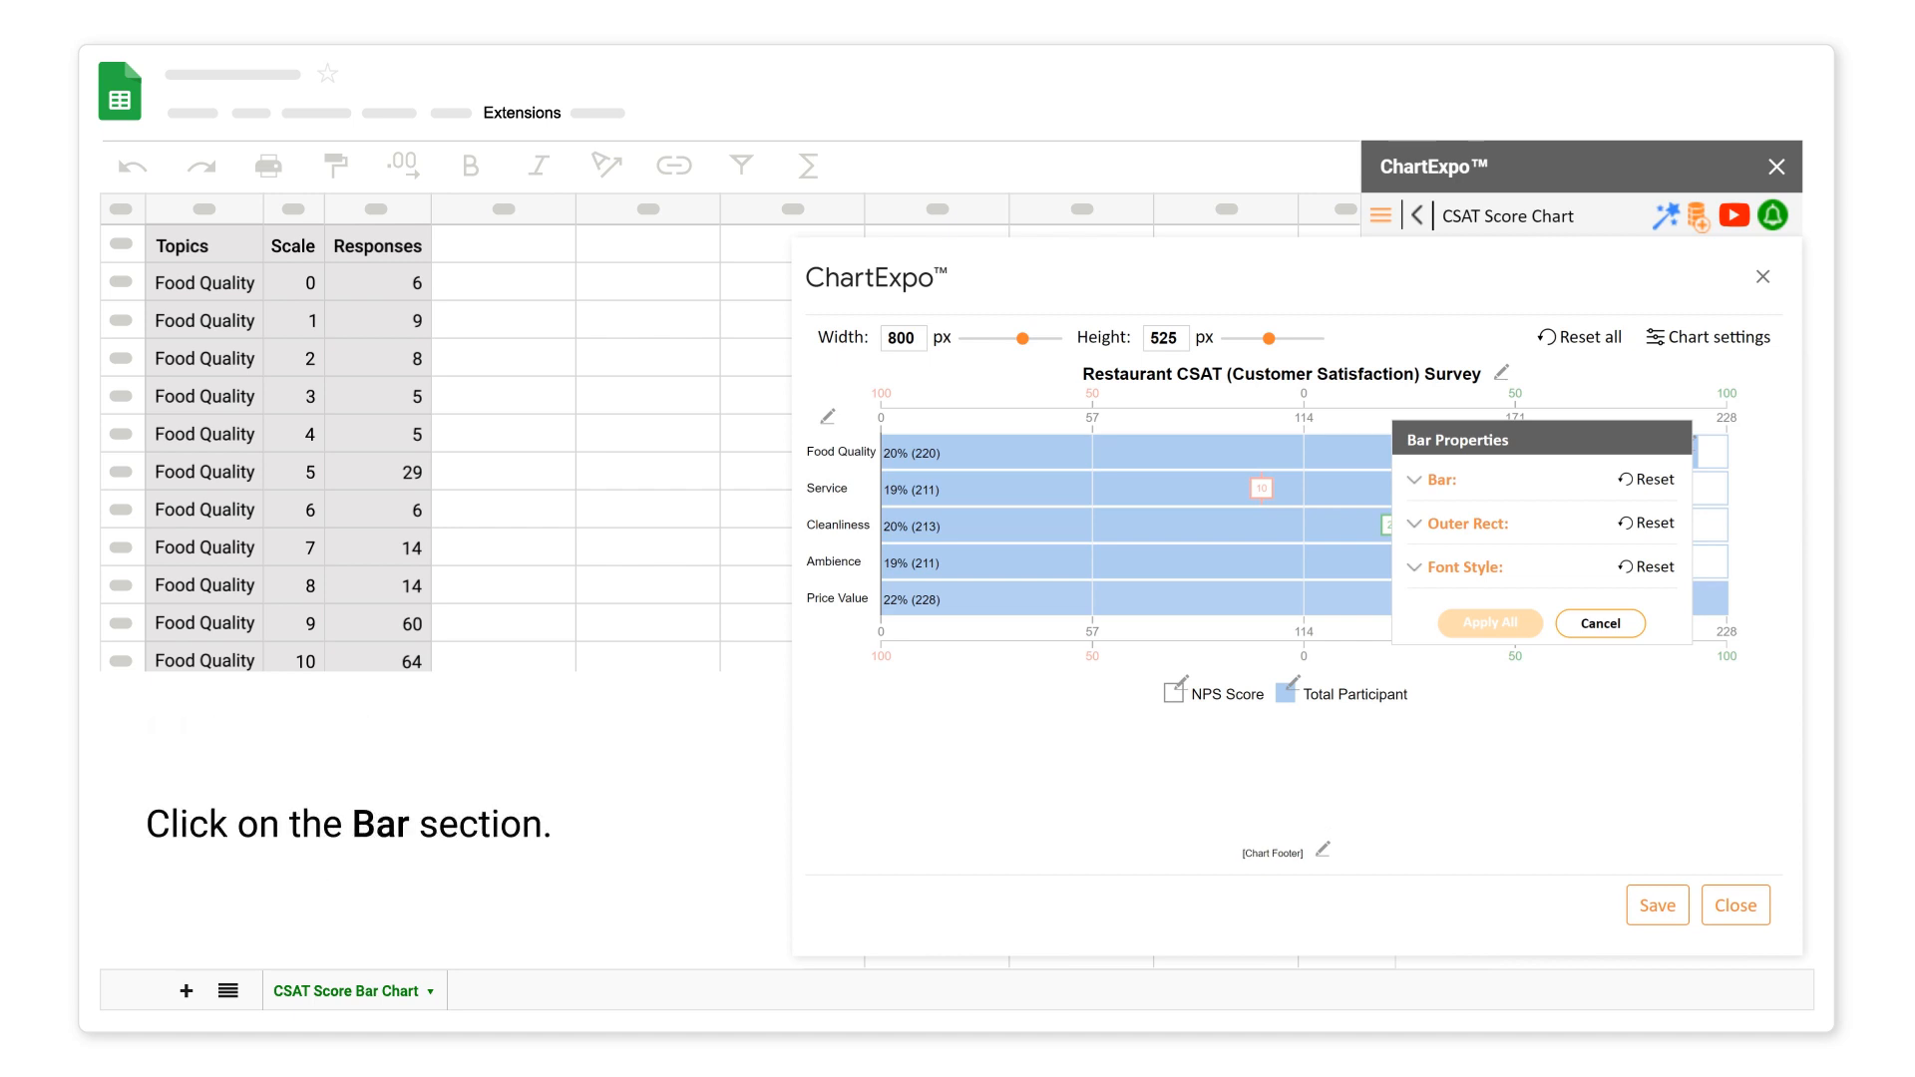
click(1415, 480)
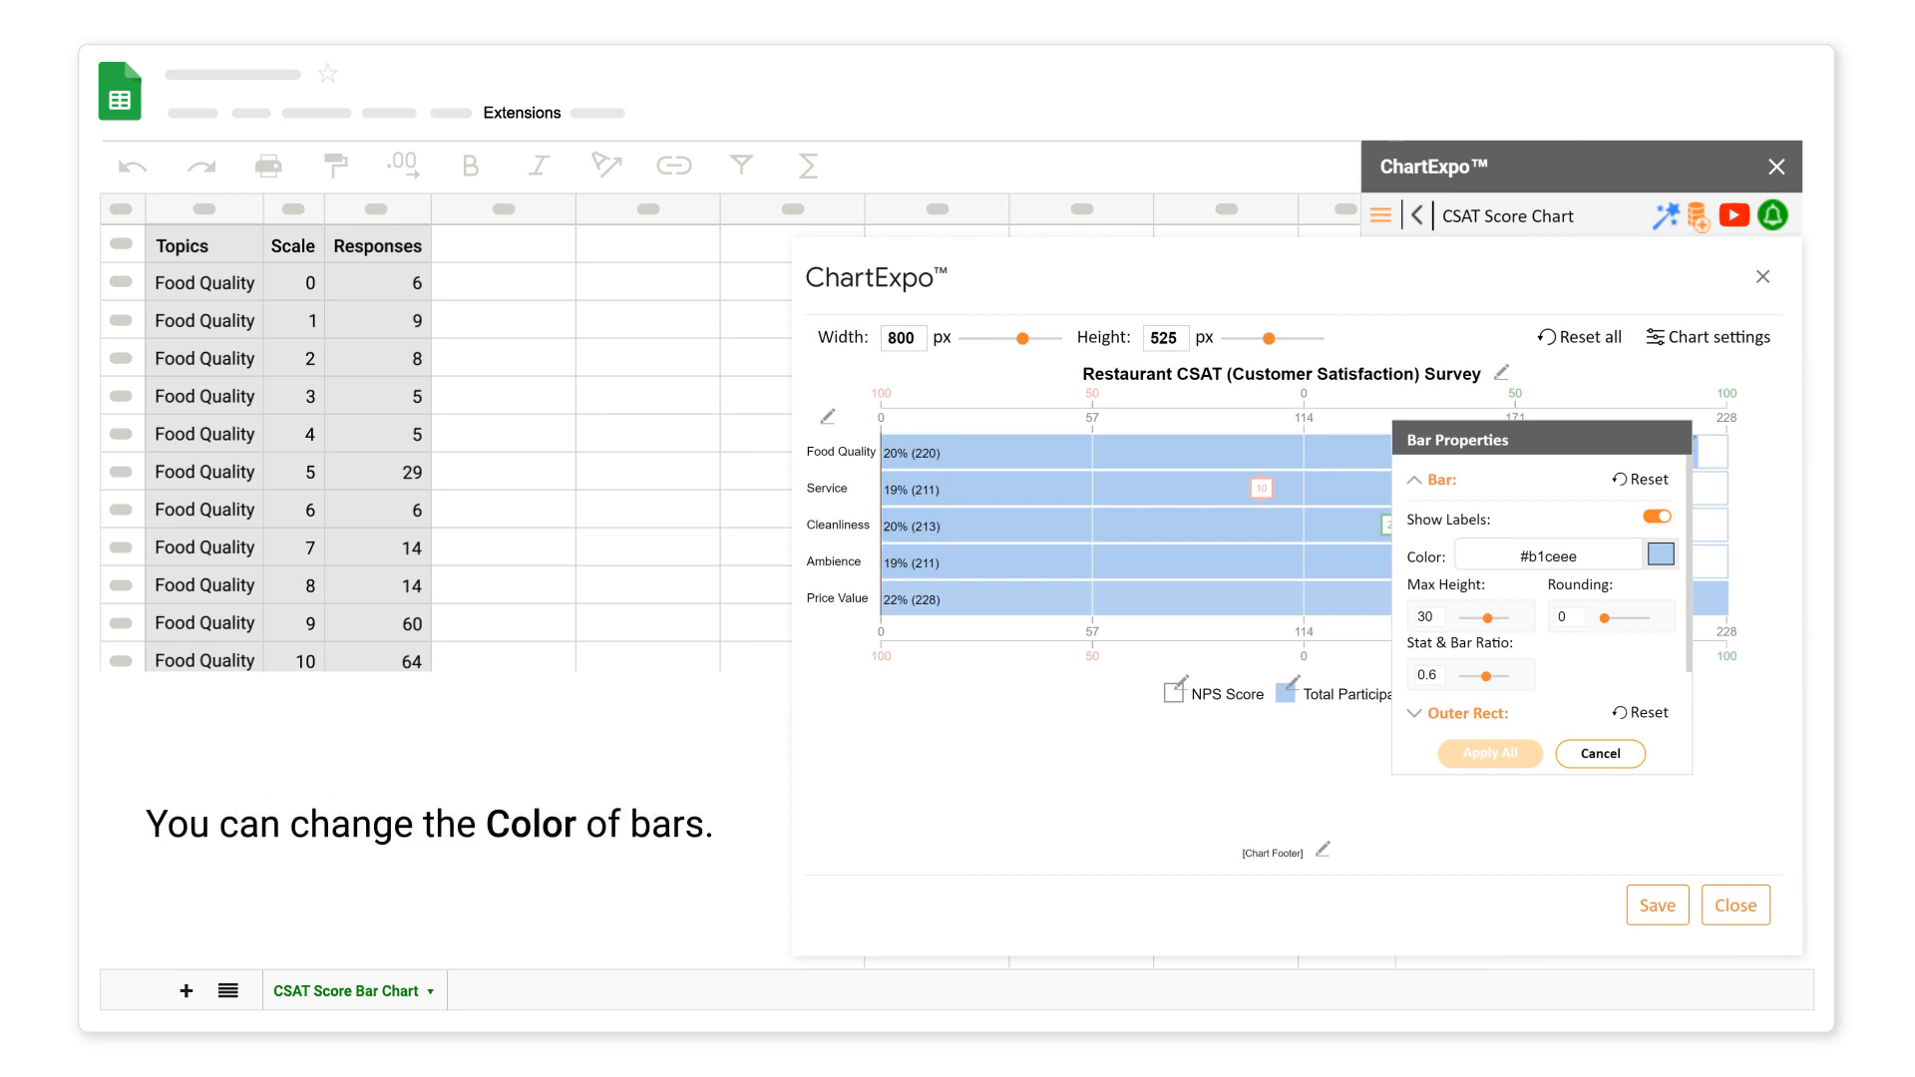
click(1661, 554)
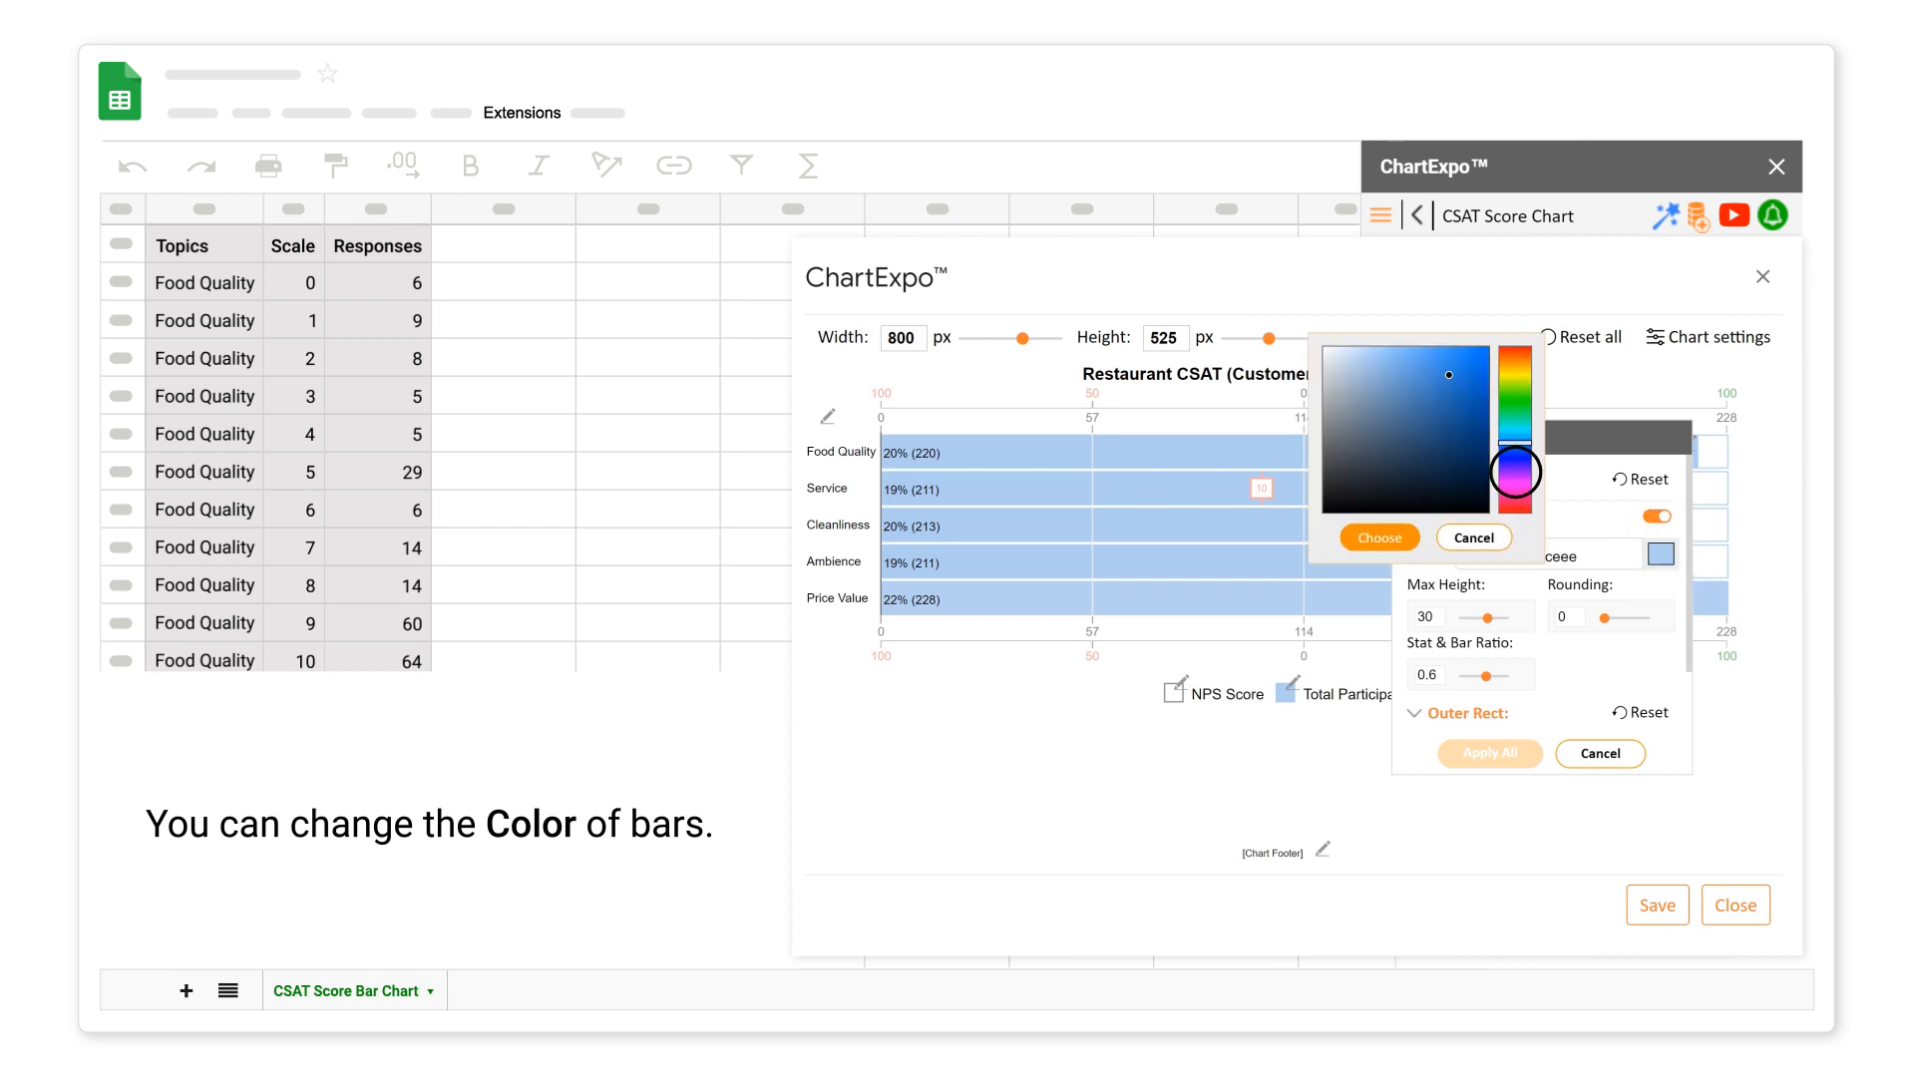
click(1515, 472)
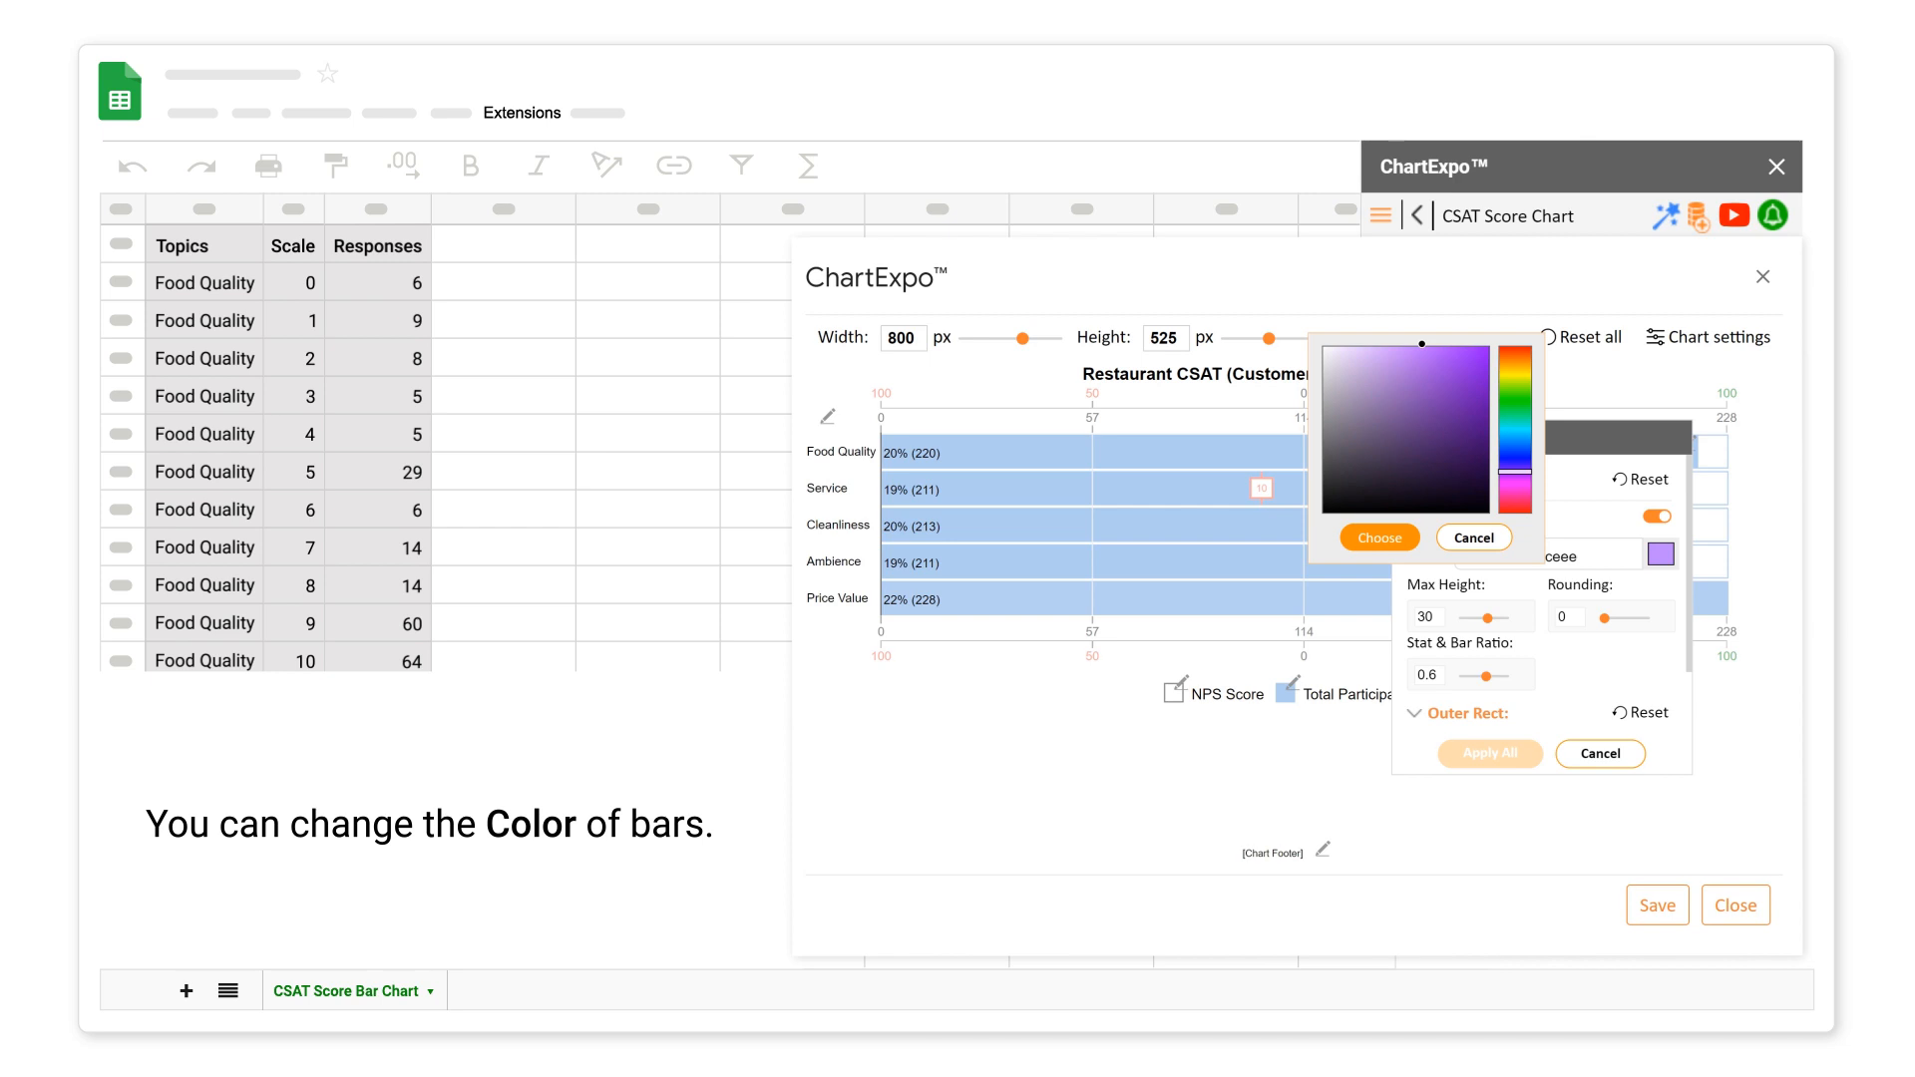
click(1380, 538)
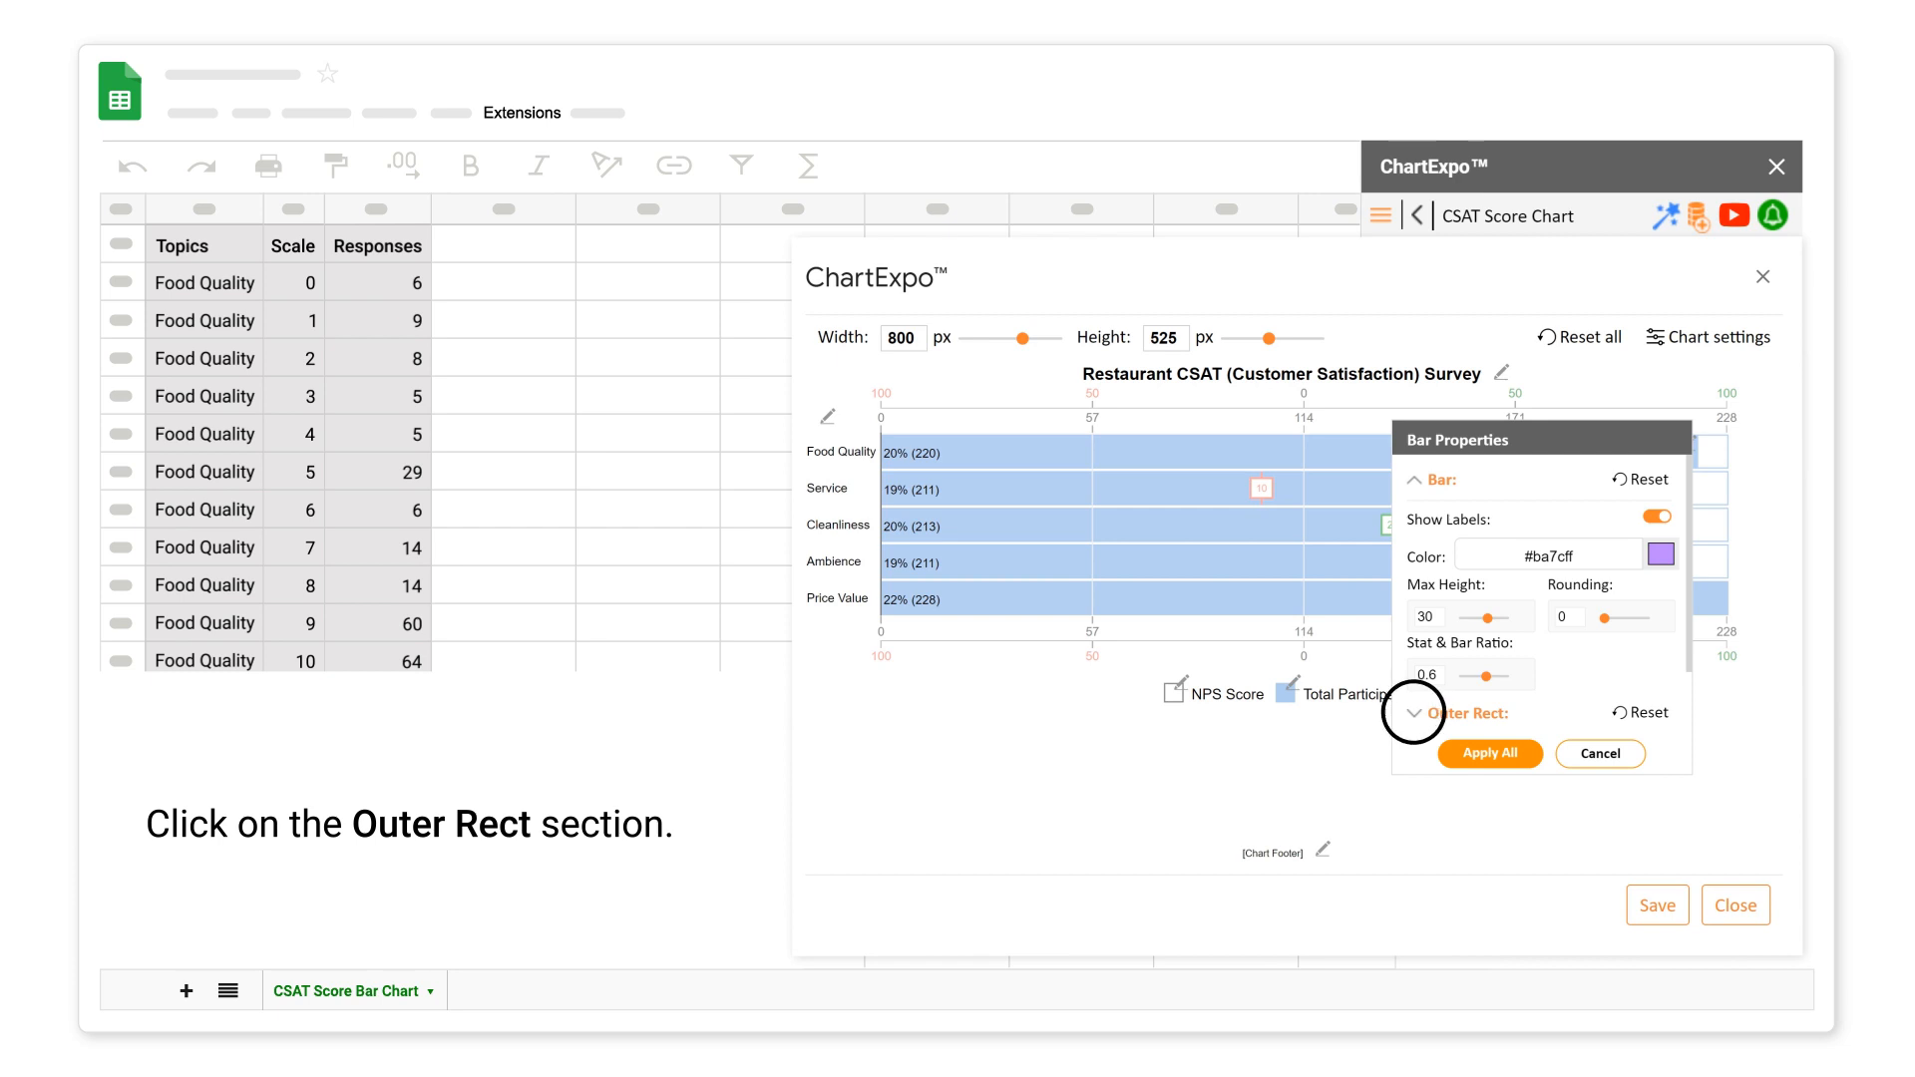
- Recolor the bars' outer rectangles to purple and apply the bar properties to all bars
click(1414, 713)
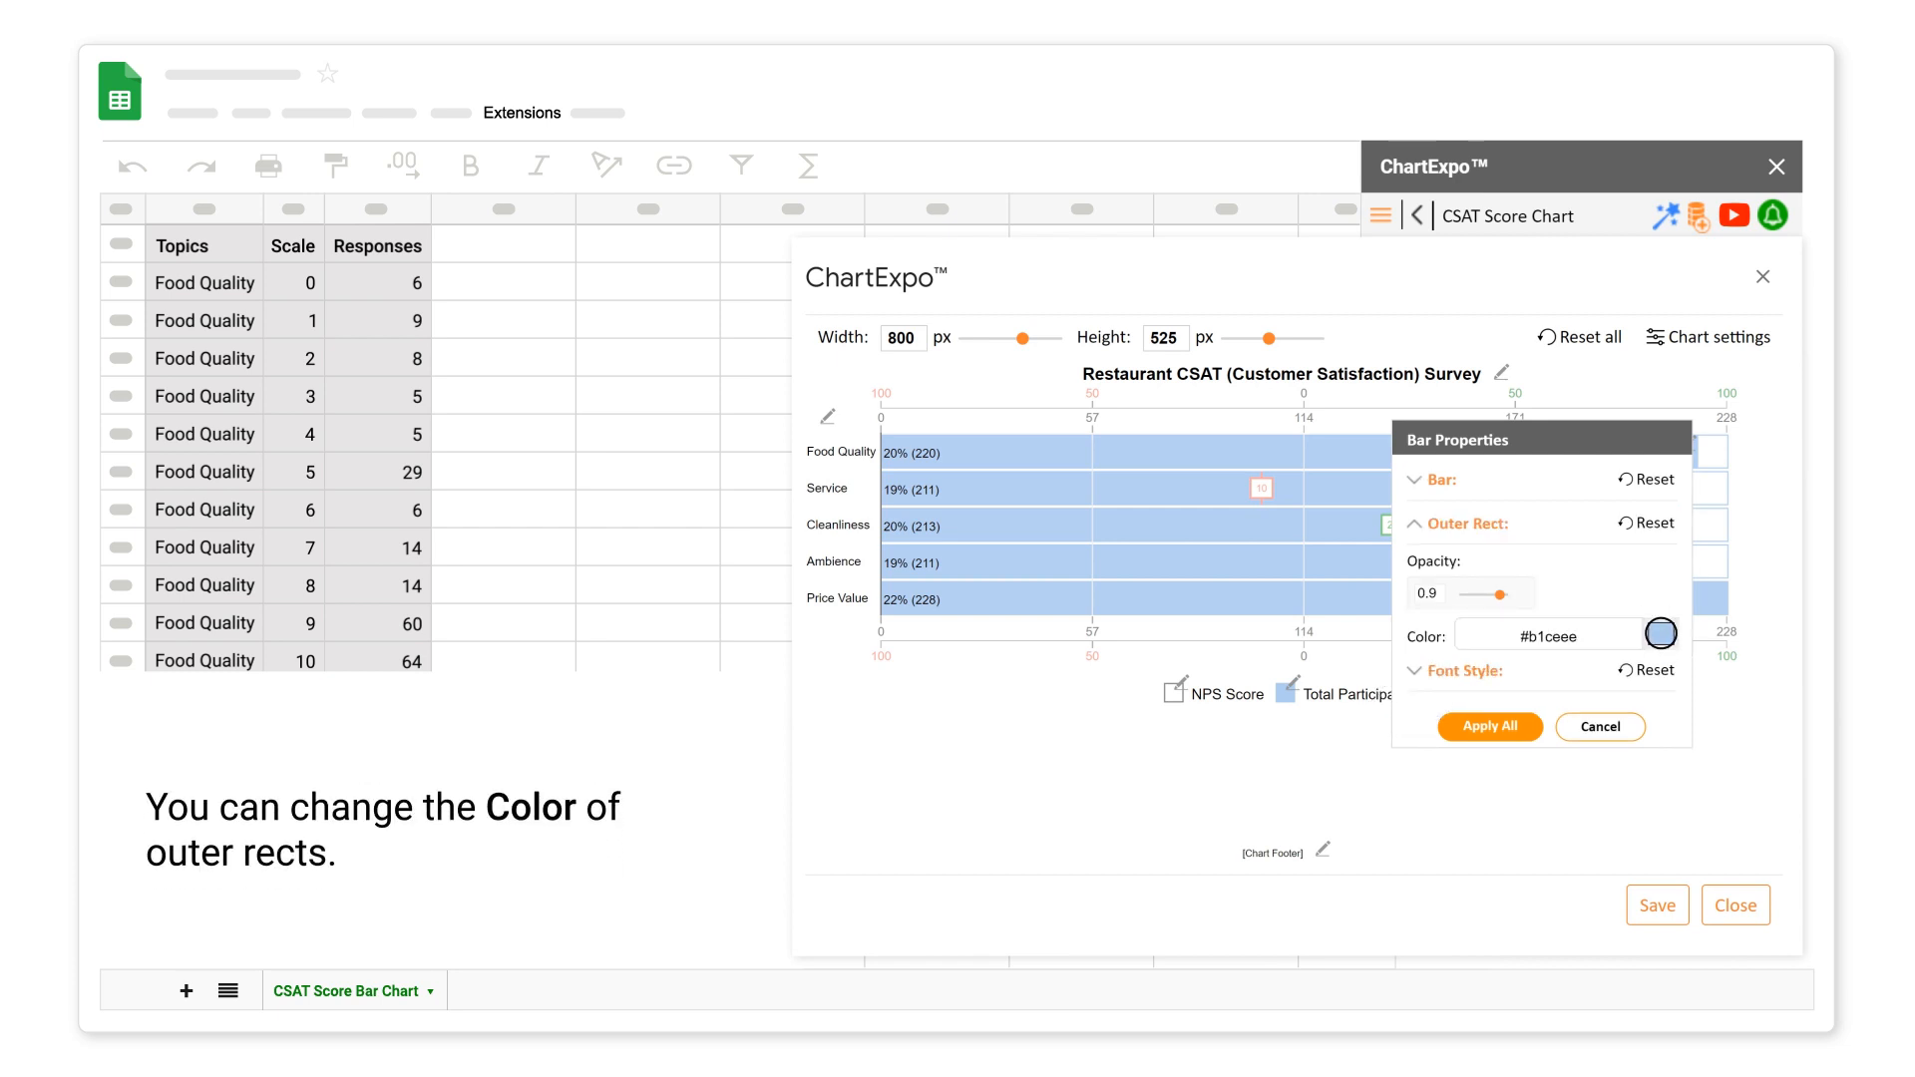
click(1661, 634)
click(1490, 727)
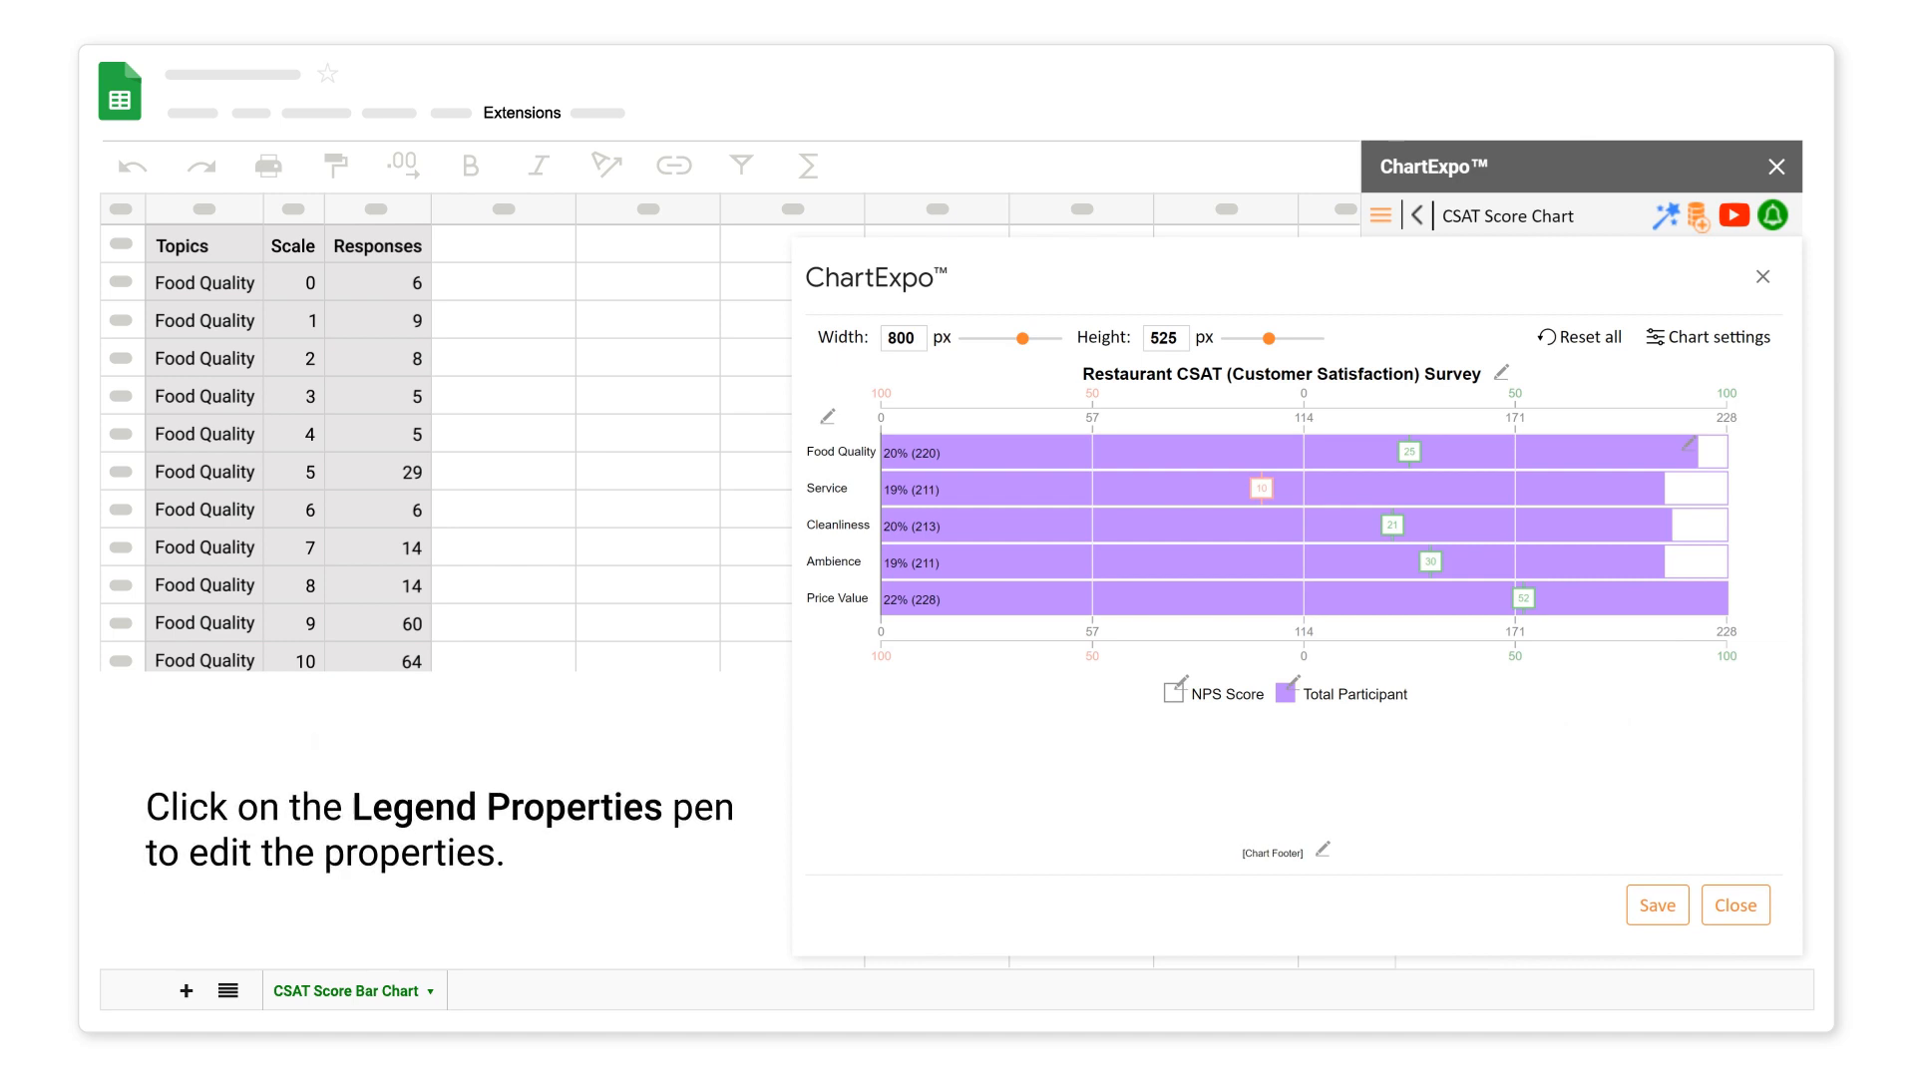
- Change the NPS Score legend text to "Net Promoter Score" and apply it
click(1180, 682)
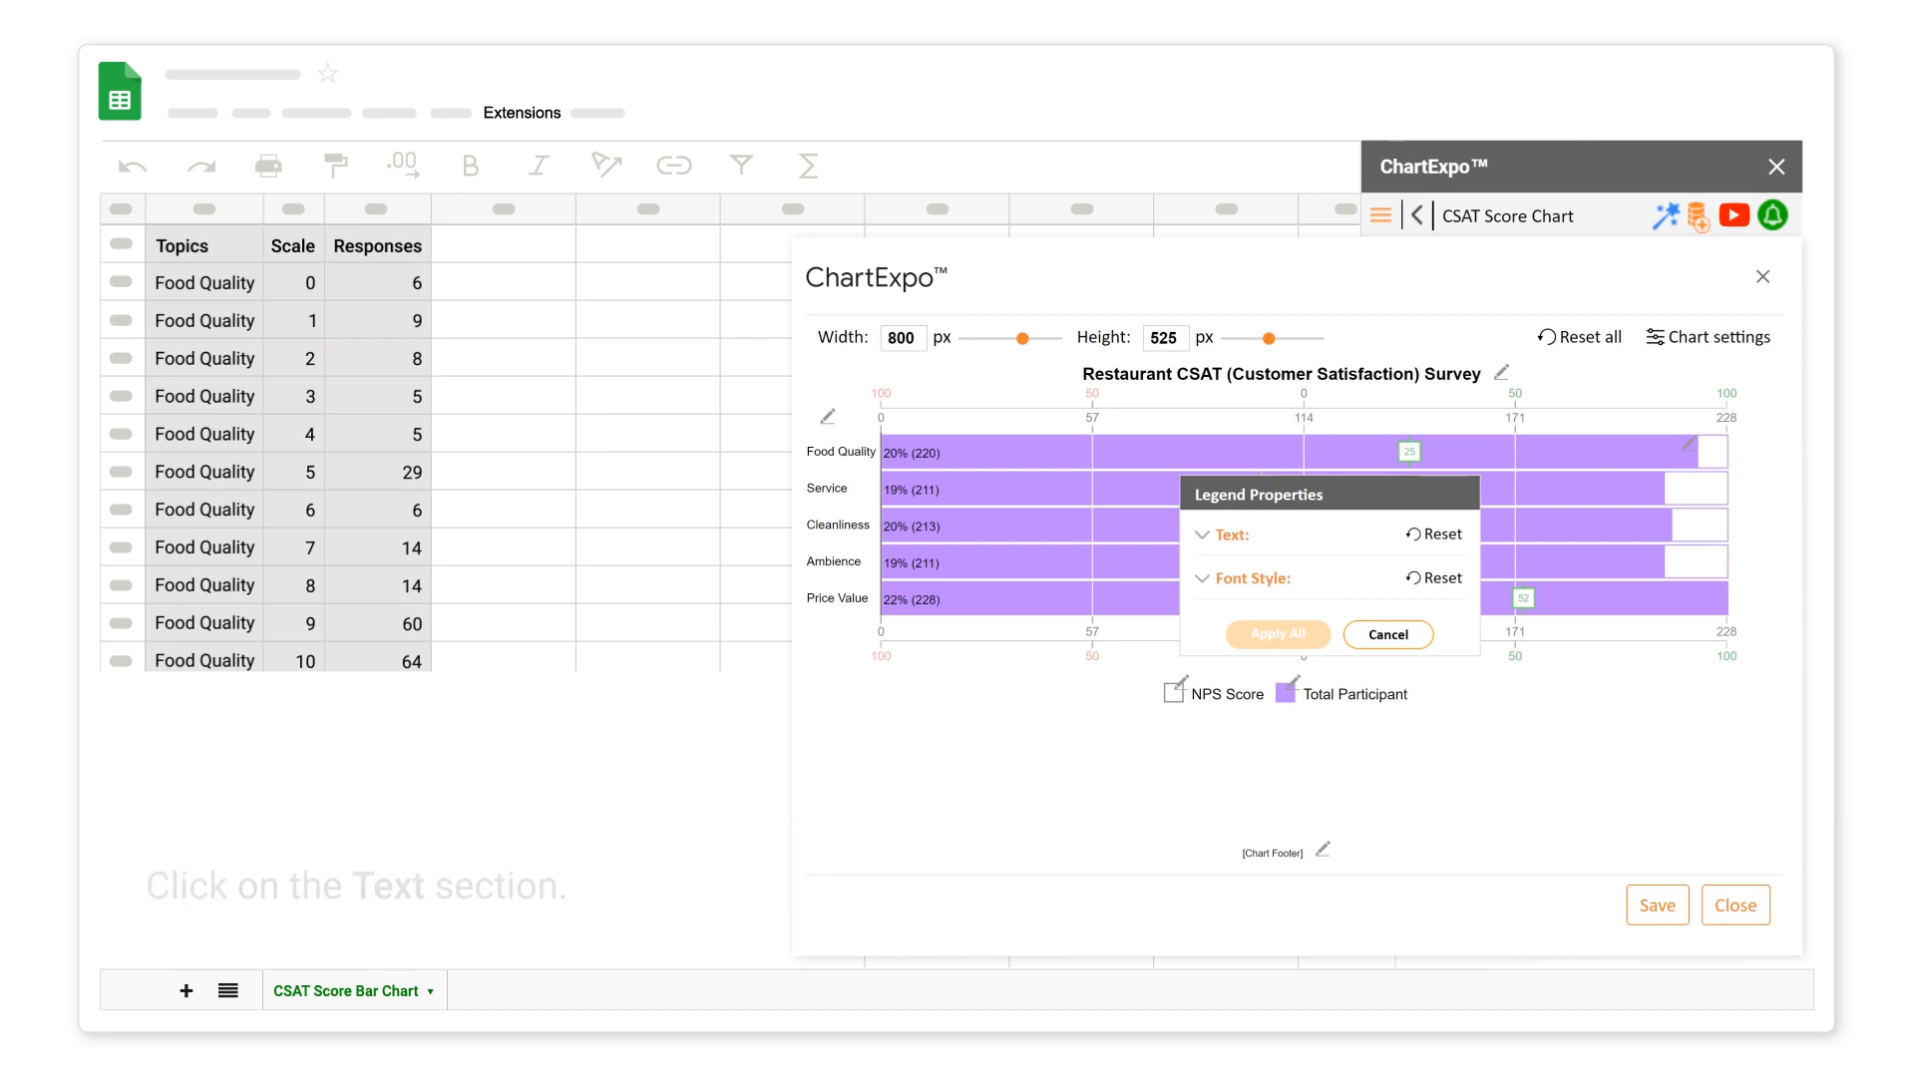
click(1202, 536)
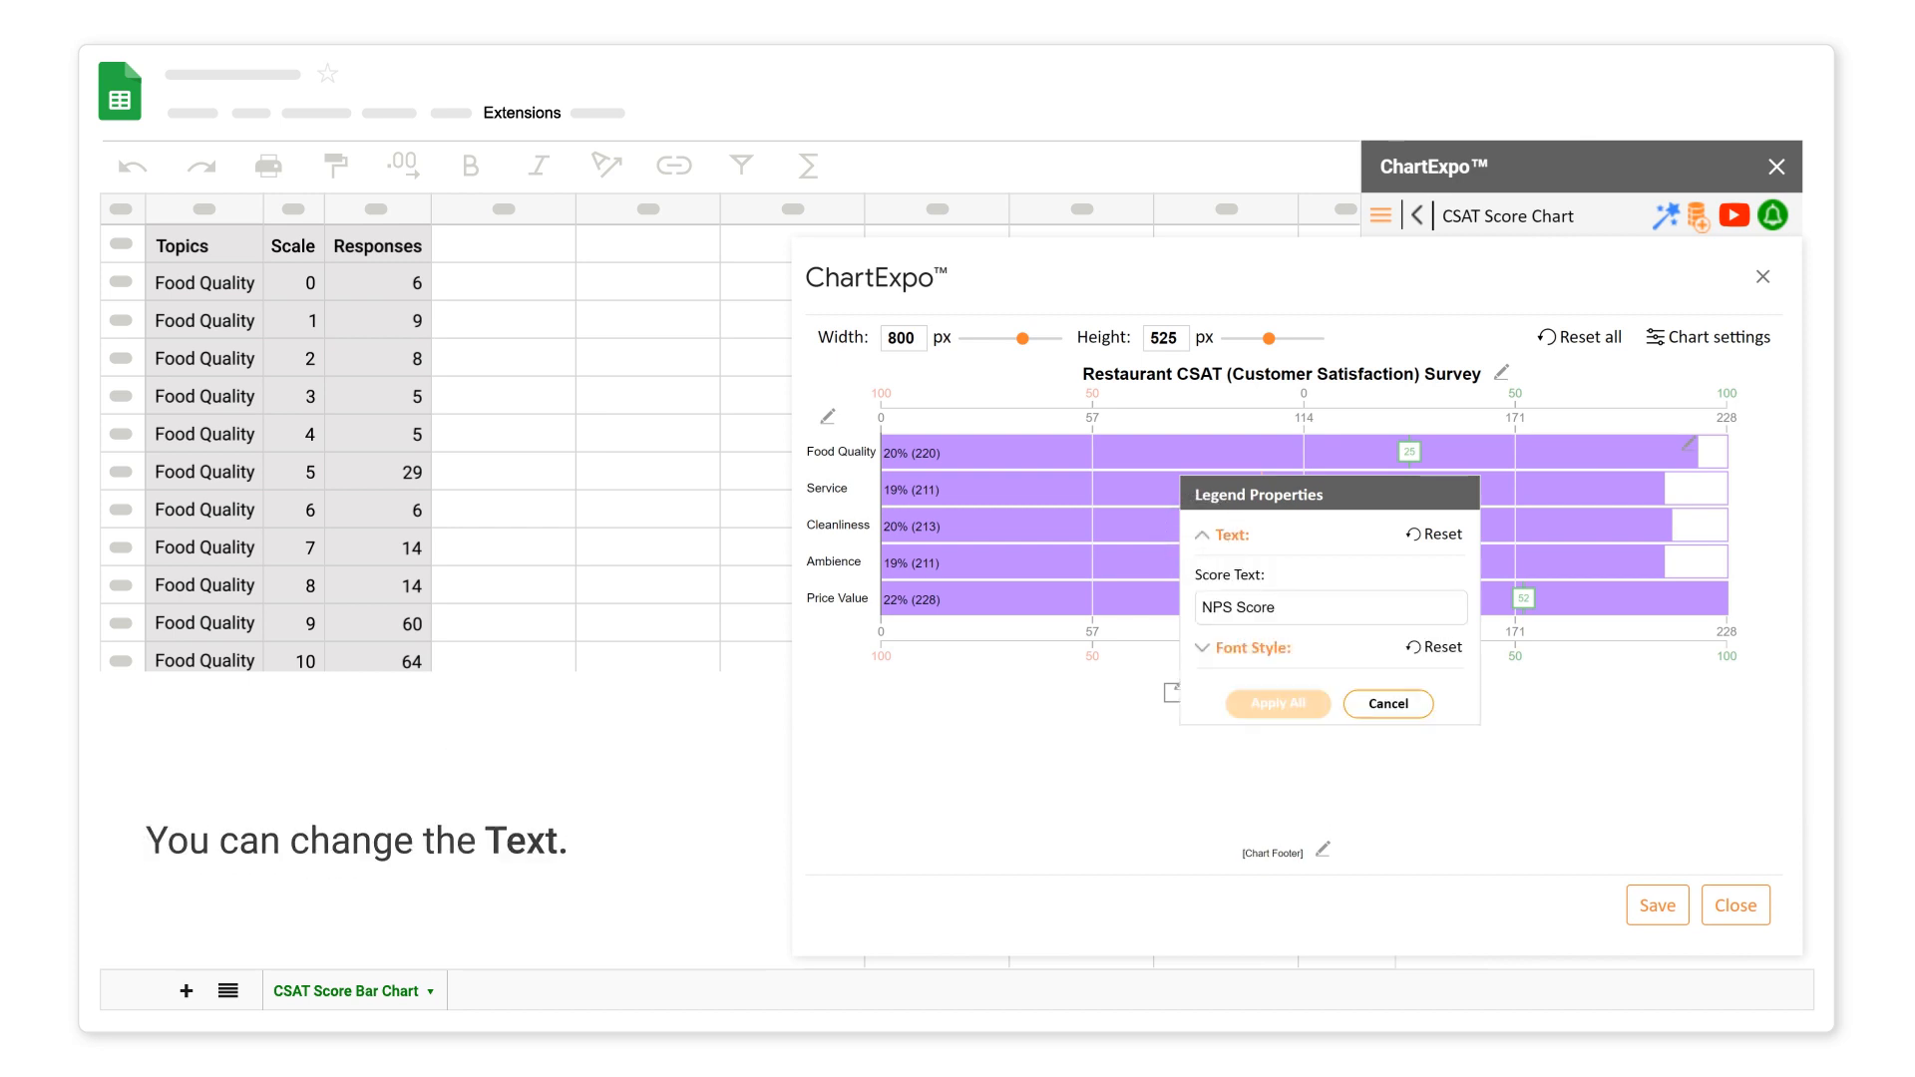
click(1219, 607)
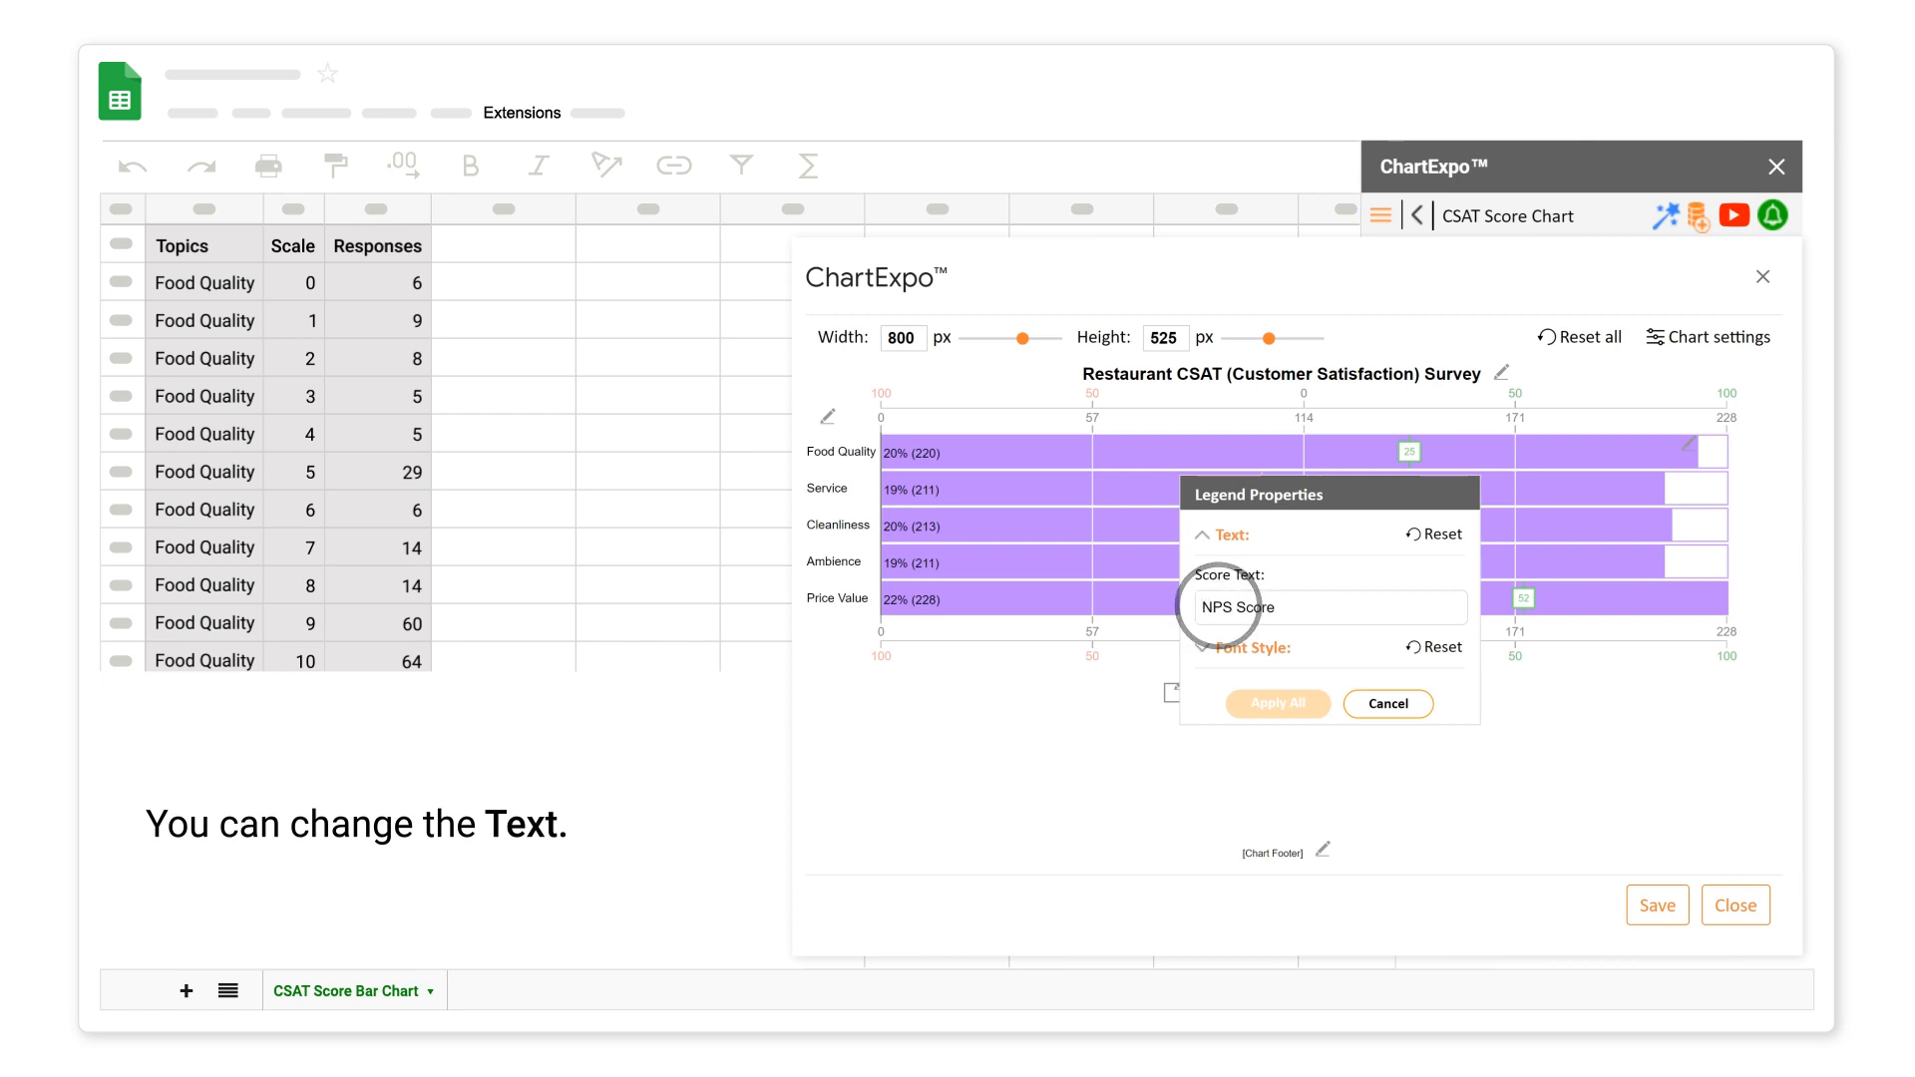
key(ctrl+a)
text(Net Promoter Score)
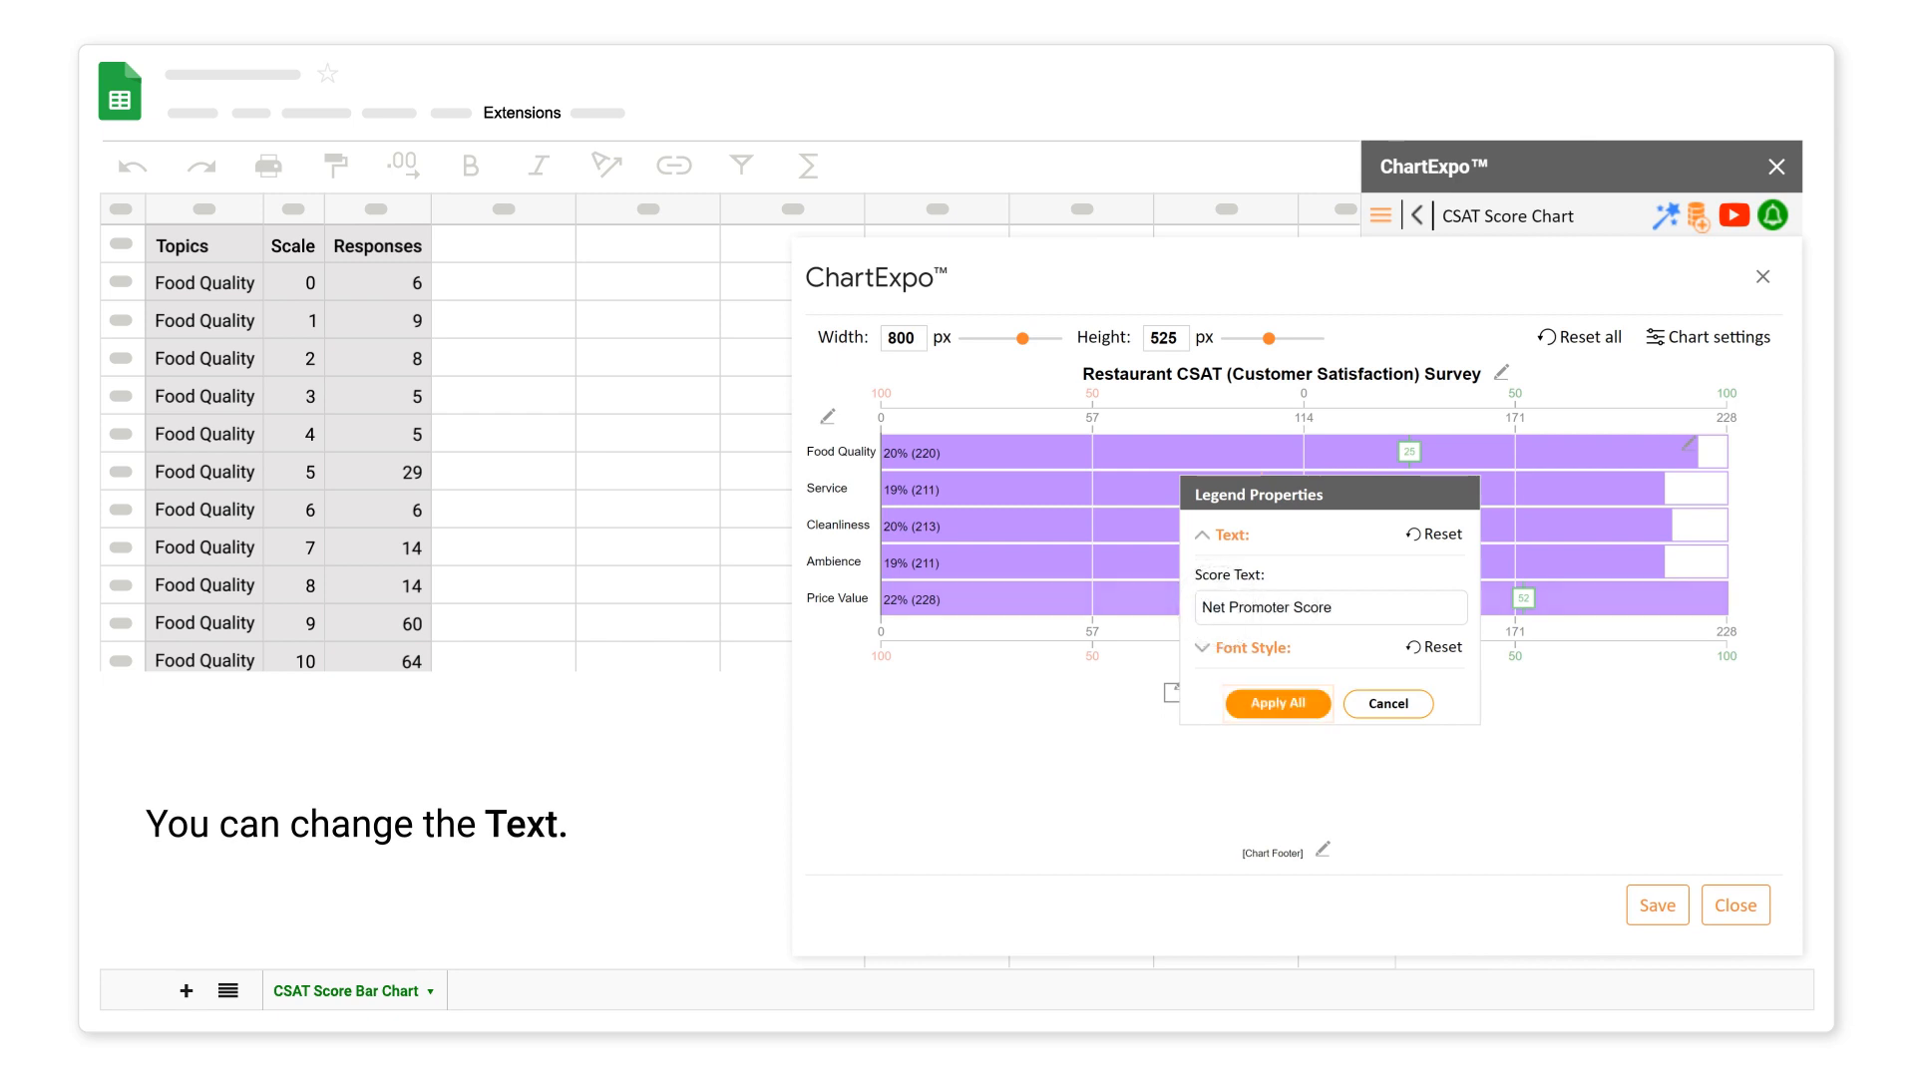
click(1278, 703)
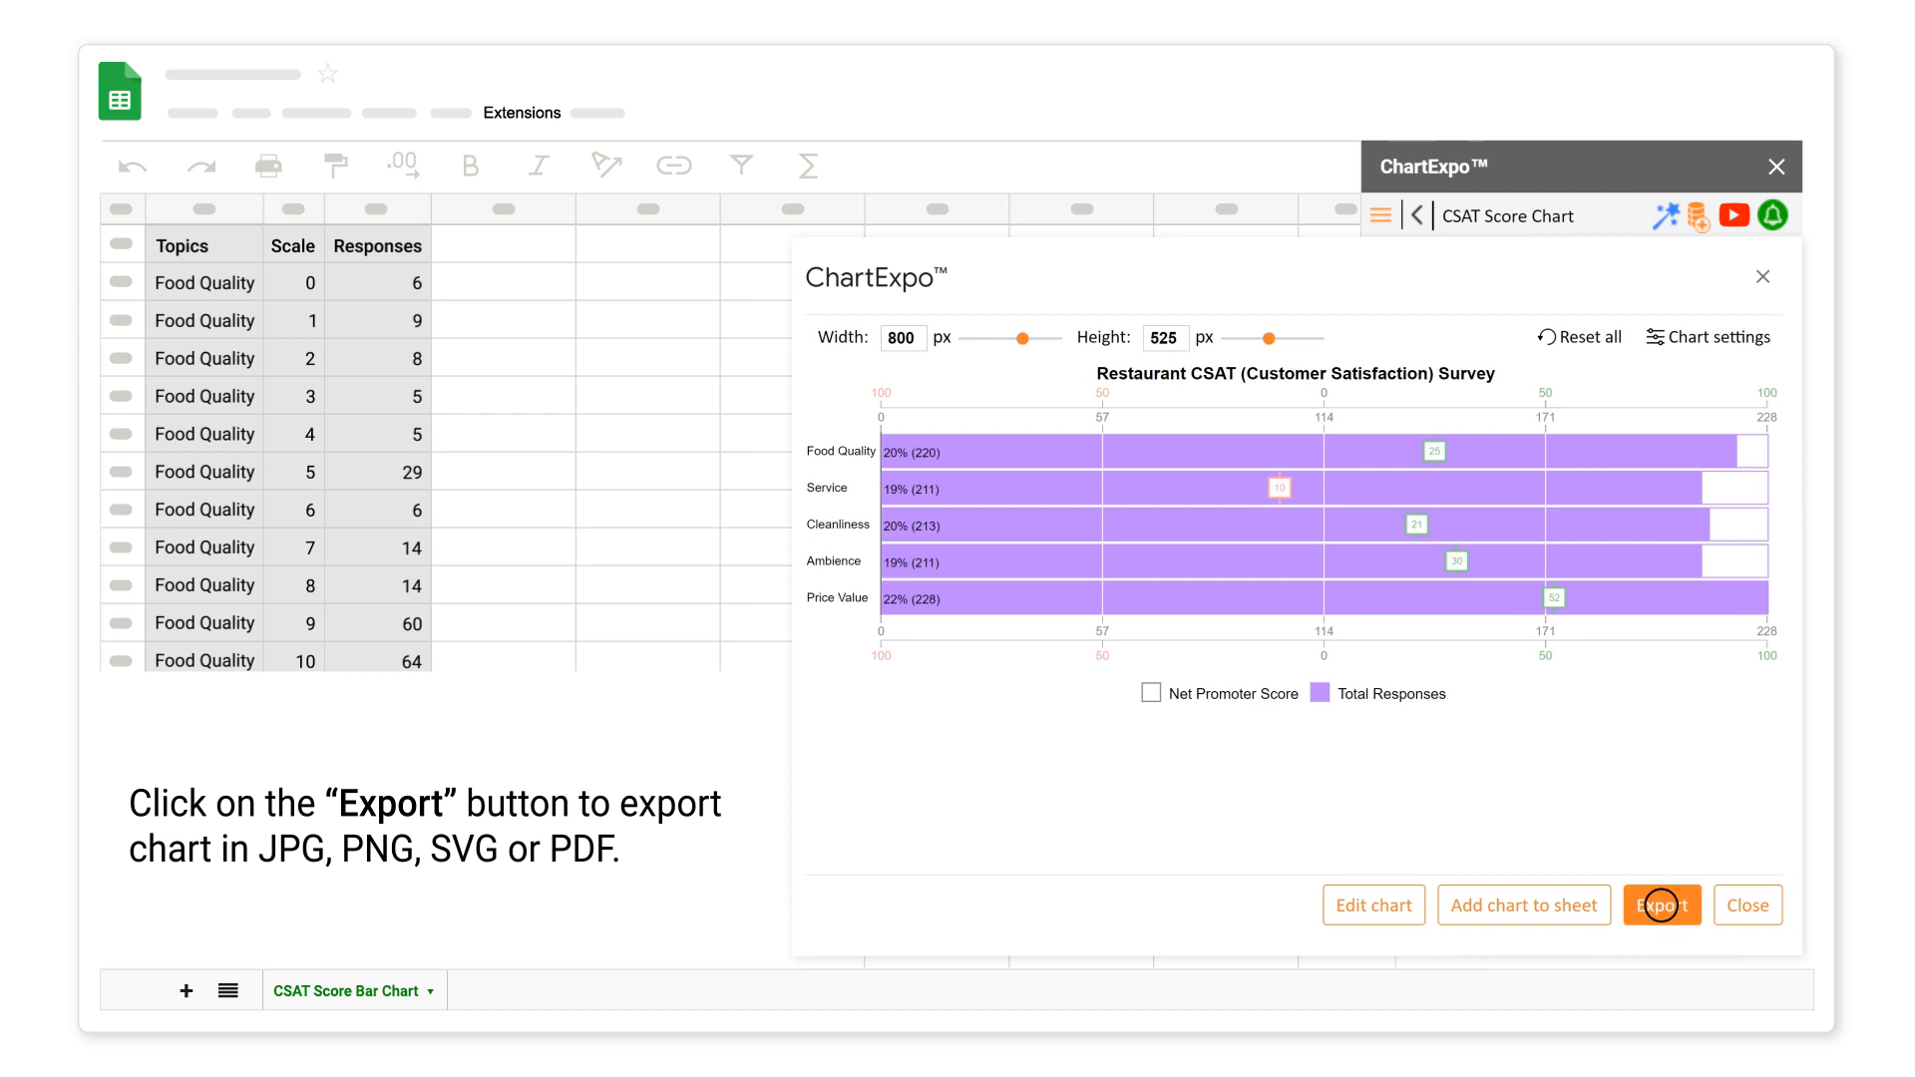
- Export the finished chart as a JPG and add the chart image to the sheet
click(1662, 905)
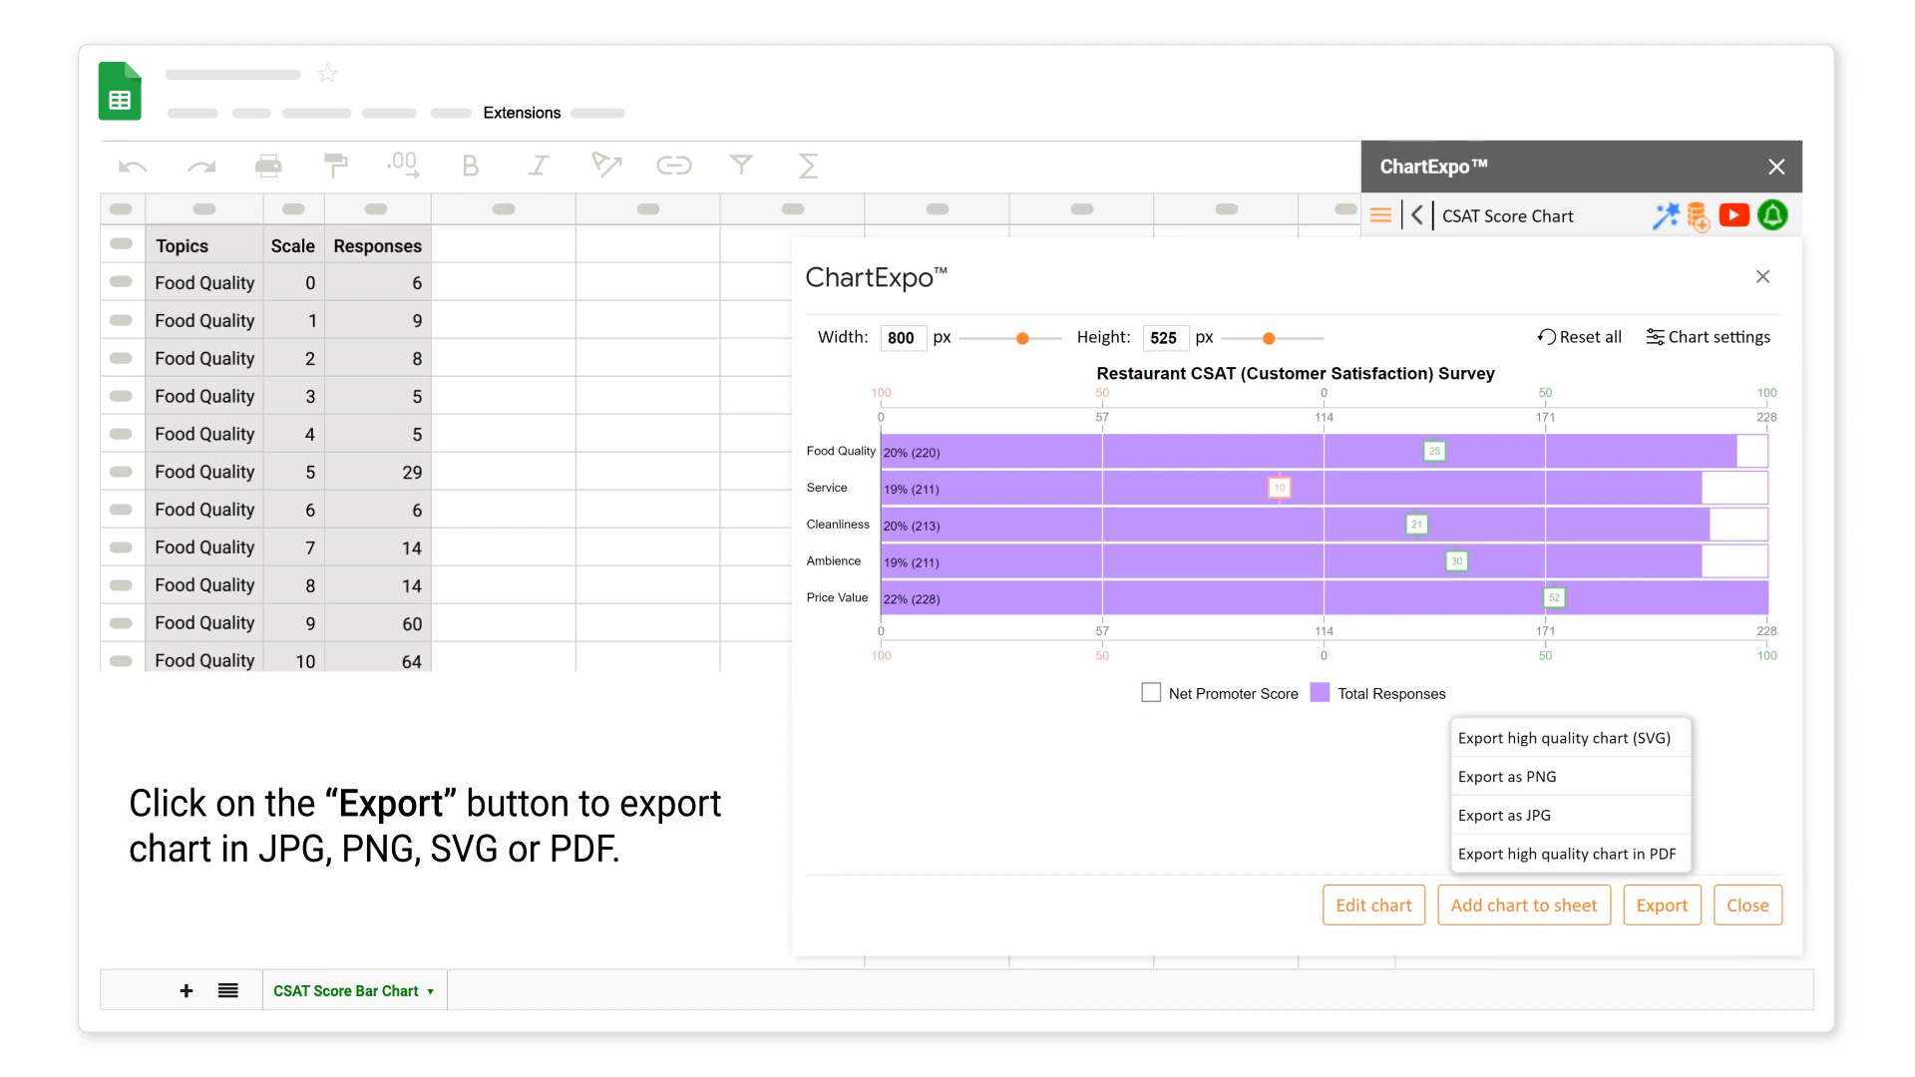
click(1504, 815)
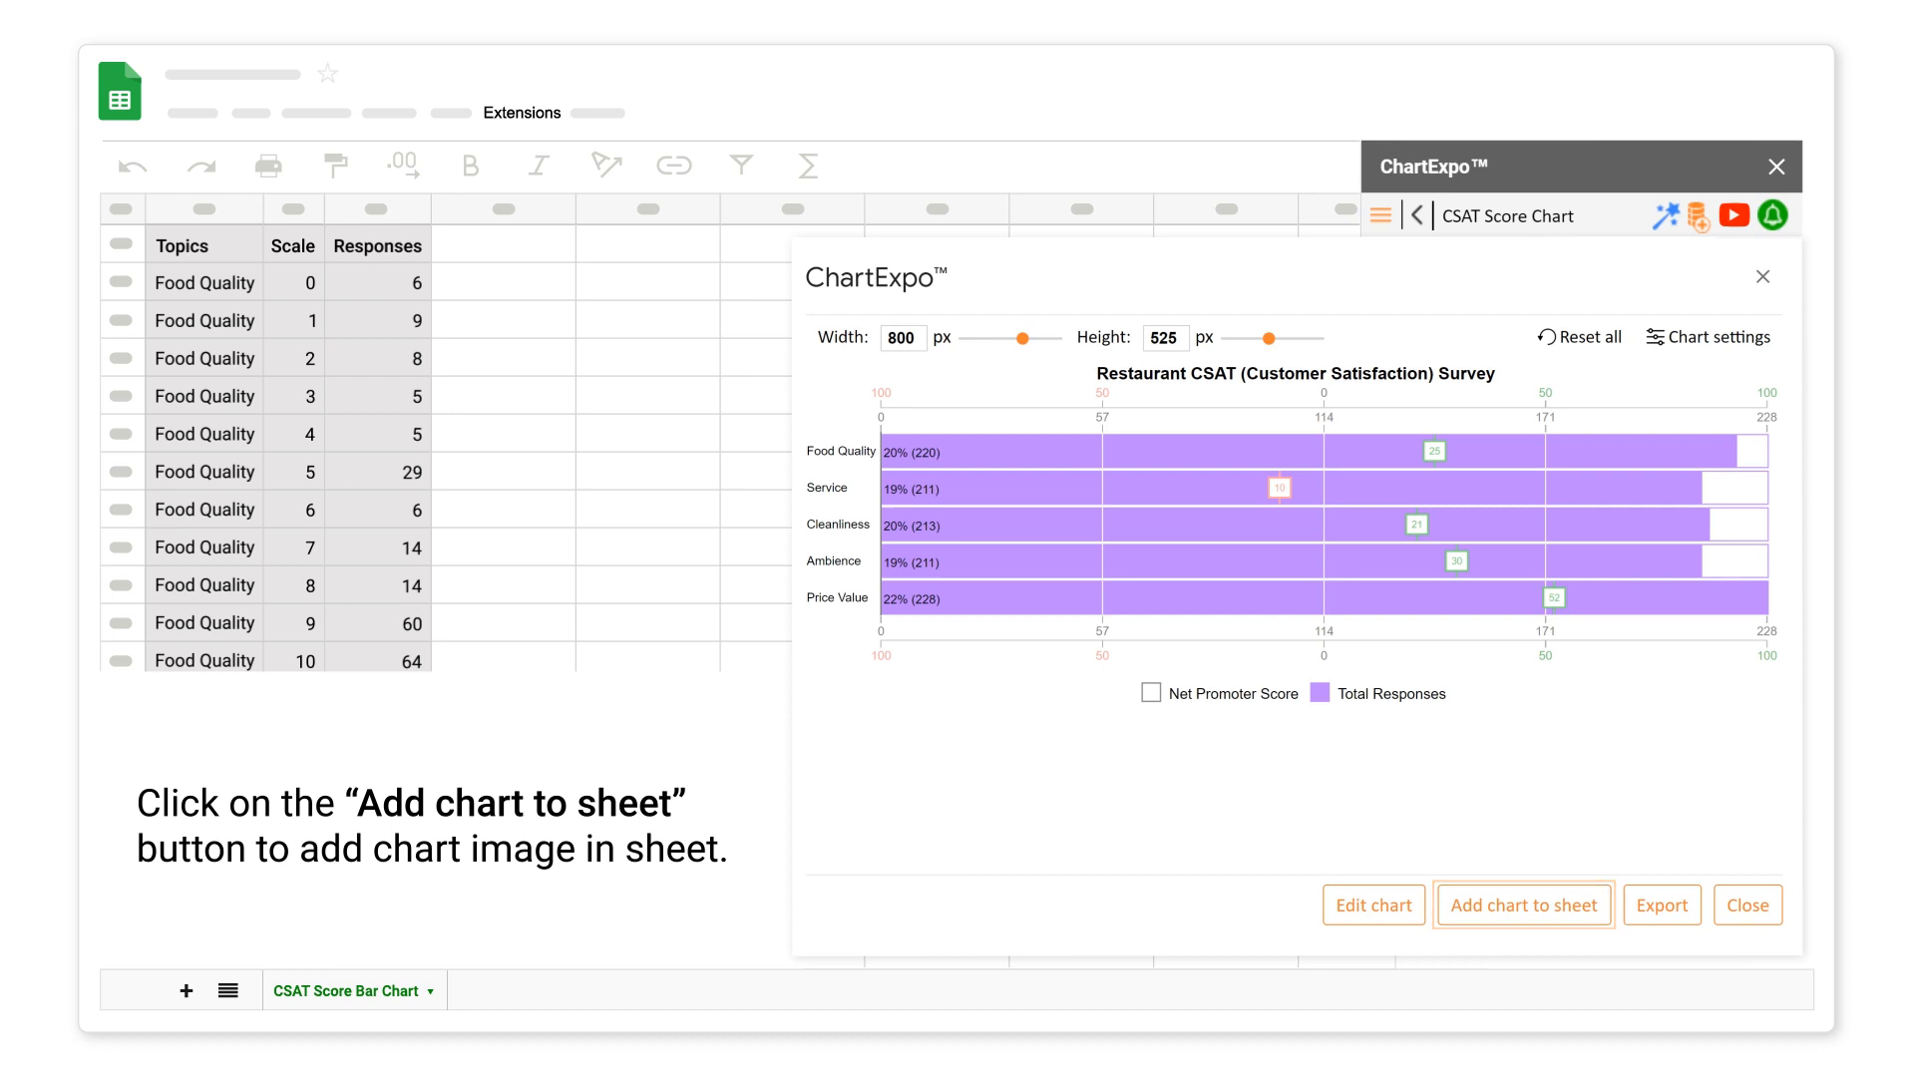
click(1522, 906)
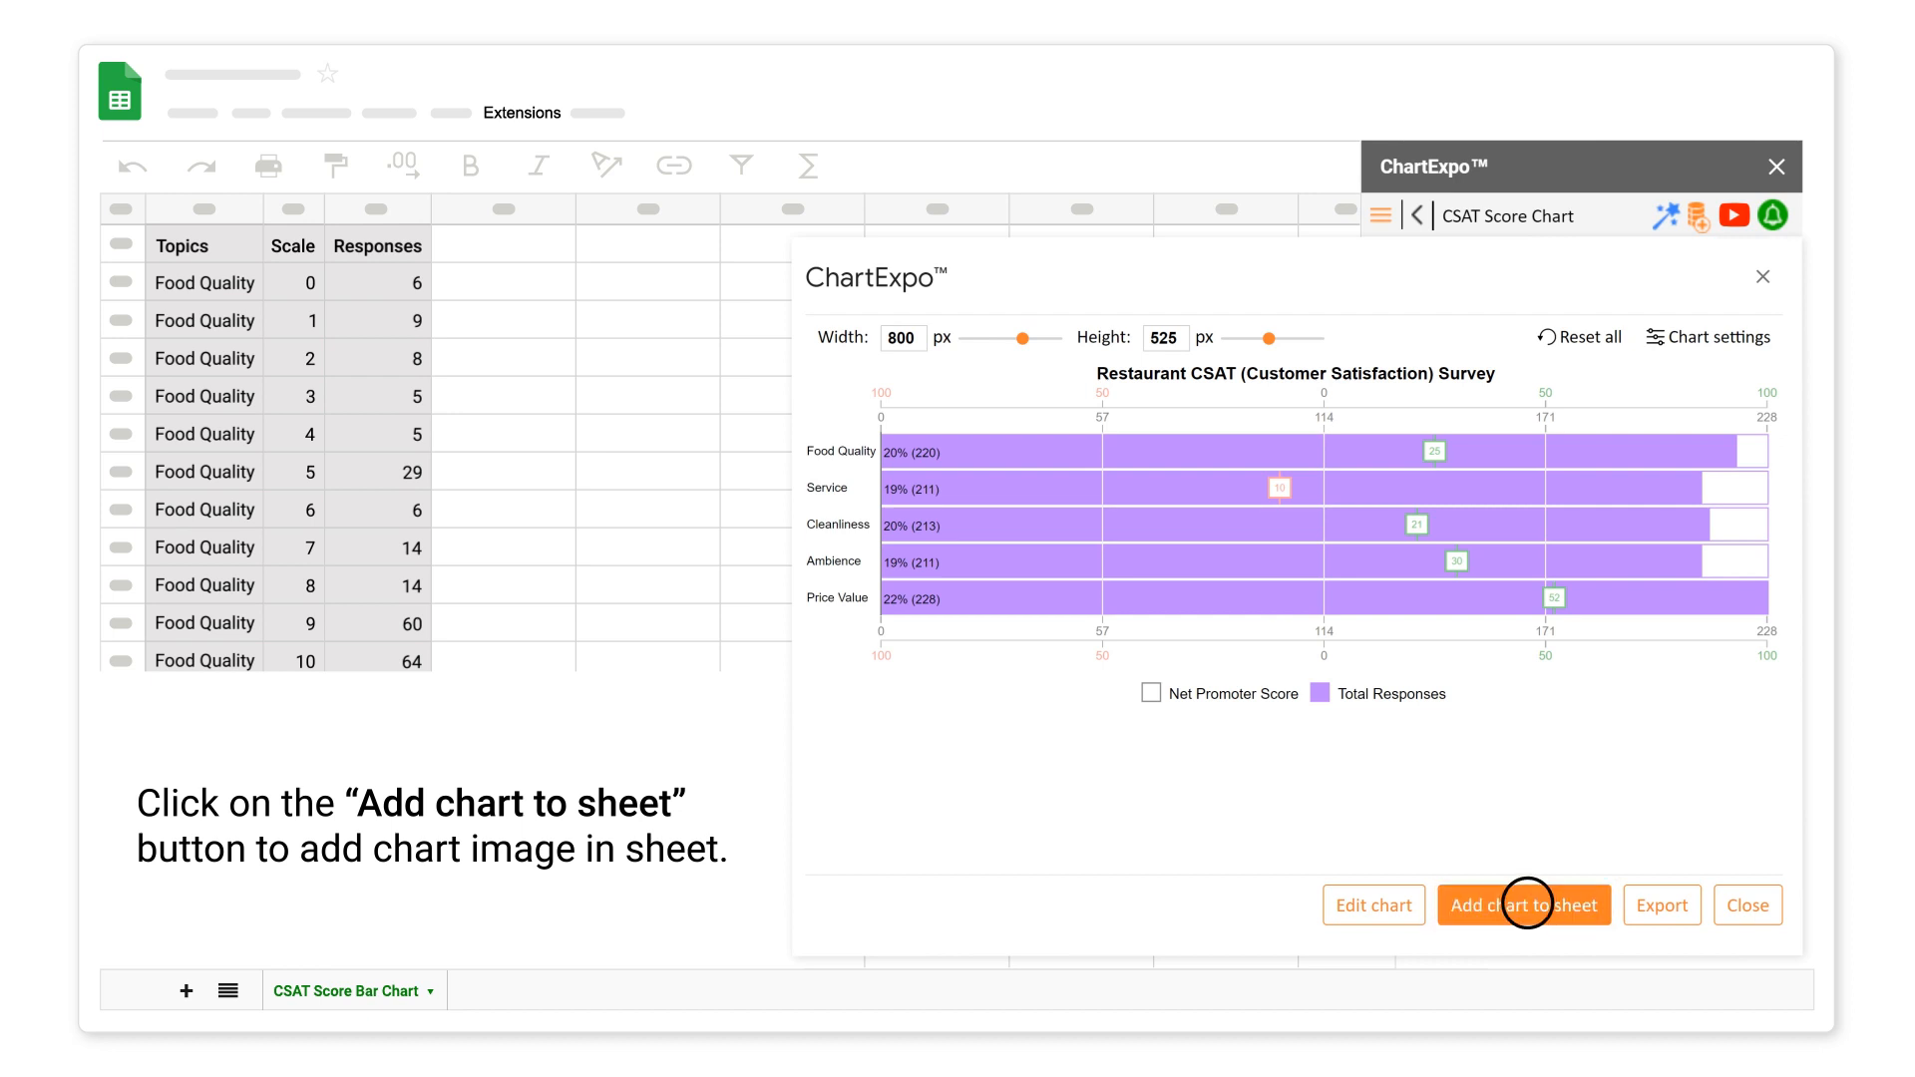